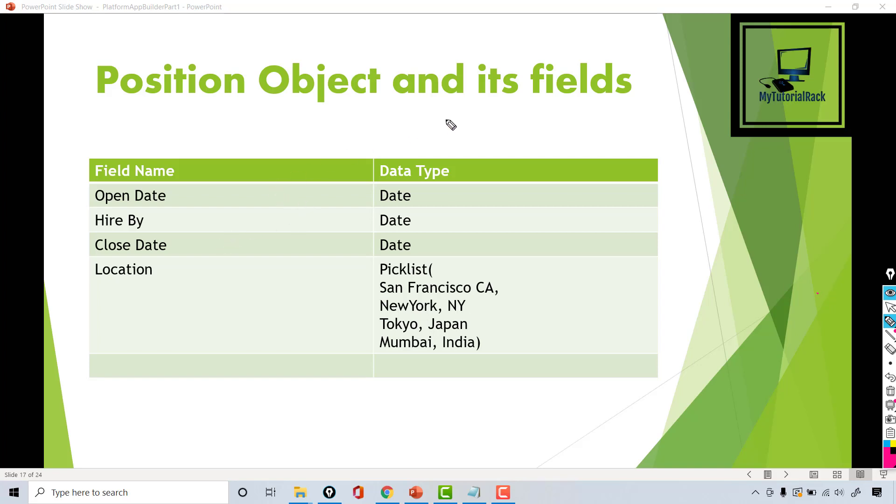
- Annotate the slide with underlined handwritten "Status" and "Schema" notes and an underline beneath "Position", and erase all the ink
{"action": "left_click_drag", "start_coordinate": [441, 121], "coordinate": [497, 127]}
{"action": "left_click_drag", "start_coordinate": [437, 142], "coordinate": [532, 125]}
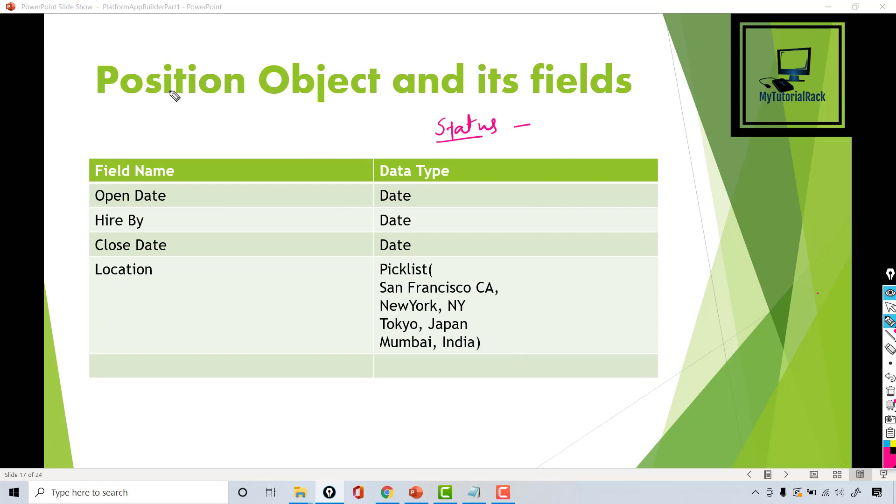
{"action": "left_click_drag", "start_coordinate": [146, 101], "coordinate": [201, 103]}
{"action": "mouse_move", "coordinate": [588, 133]}
{"action": "left_mouse_down"}
{"action": "mouse_move", "coordinate": [575, 151]}
{"action": "mouse_move", "coordinate": [652, 150]}
{"action": "left_mouse_up"}
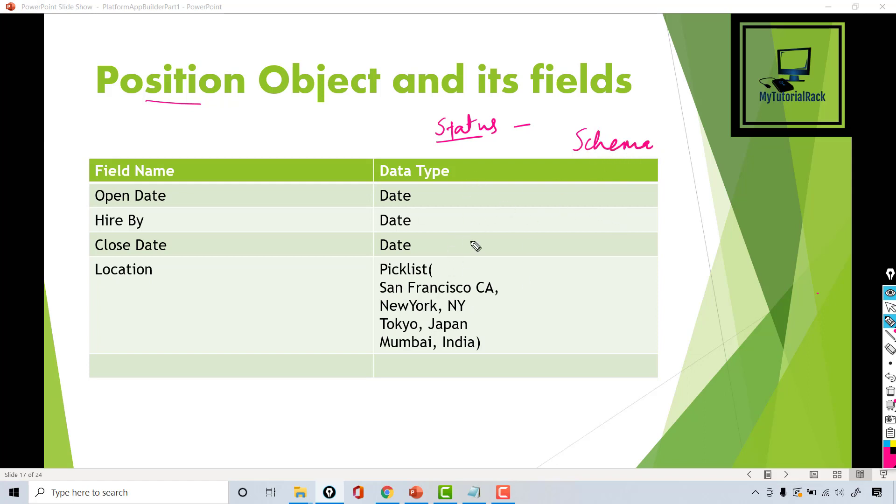
{"action": "left_click_drag", "start_coordinate": [575, 160], "coordinate": [663, 158]}
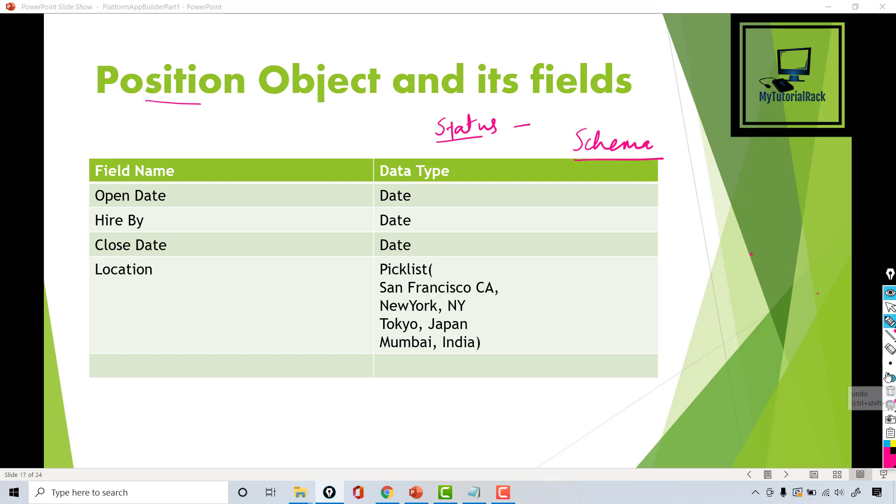
{"action": "left_click", "coordinate": [889, 391]}
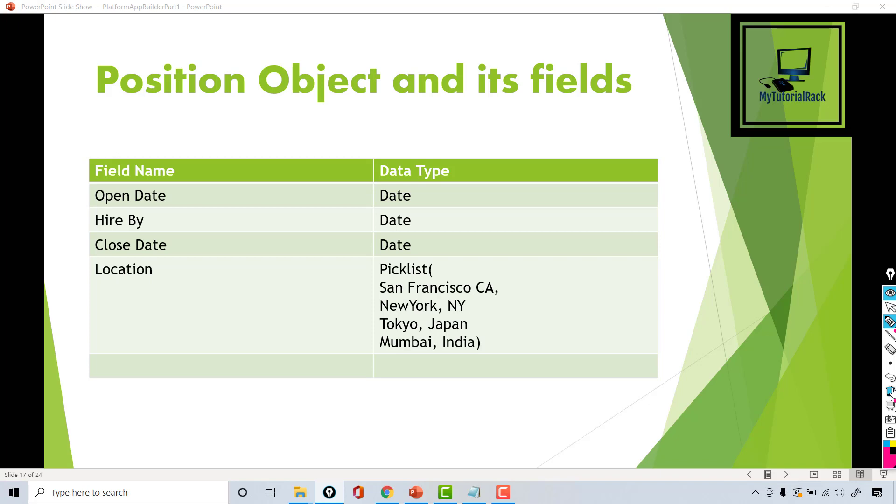
{"action": "left_click", "coordinate": [890, 307]}
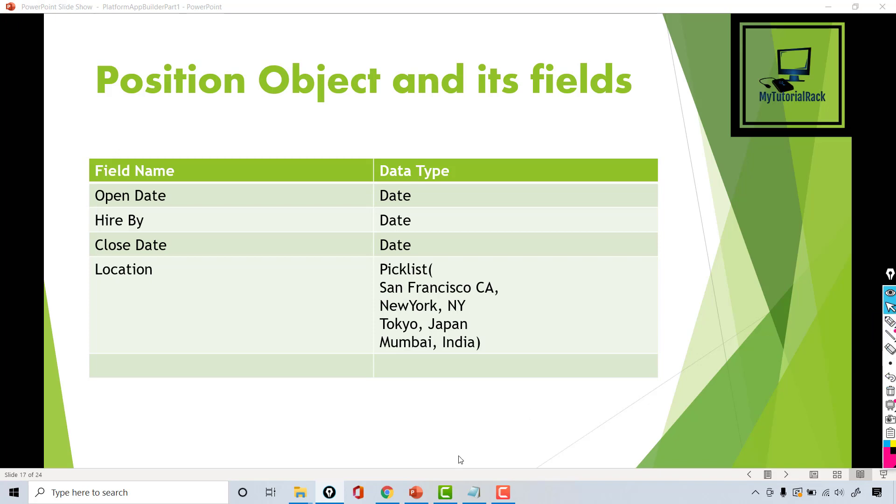
- Switch to Salesforce Setup in Chrome, reload the Schema Builder page and open the Object Manager
{"action": "left_click", "coordinate": [391, 498]}
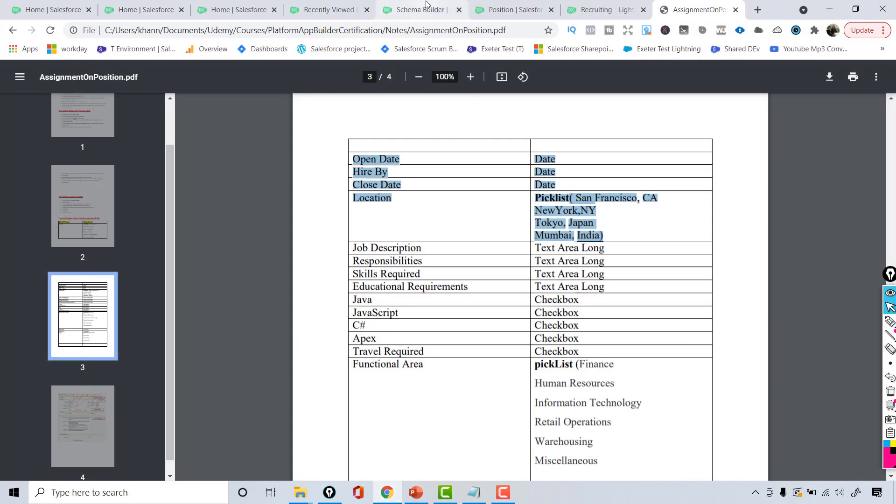
{"action": "left_click", "coordinate": [391, 10]}
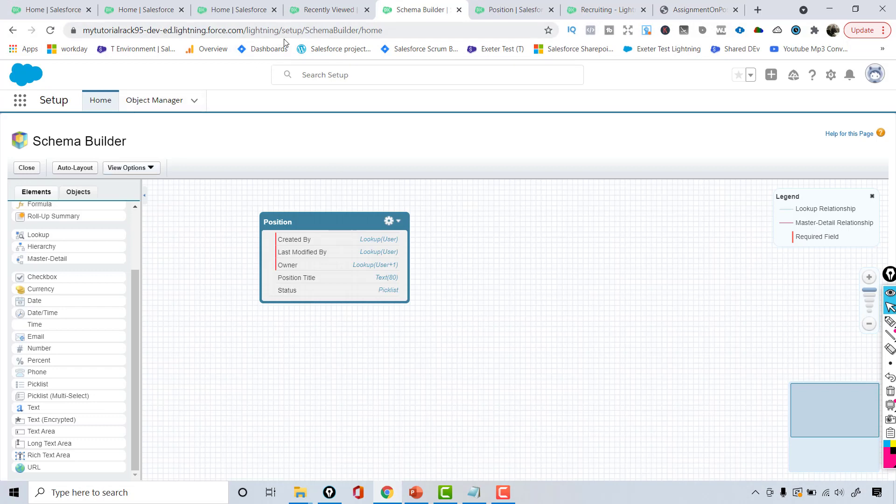
{"action": "left_click", "coordinate": [313, 25]}
{"action": "key", "text": "Return"}
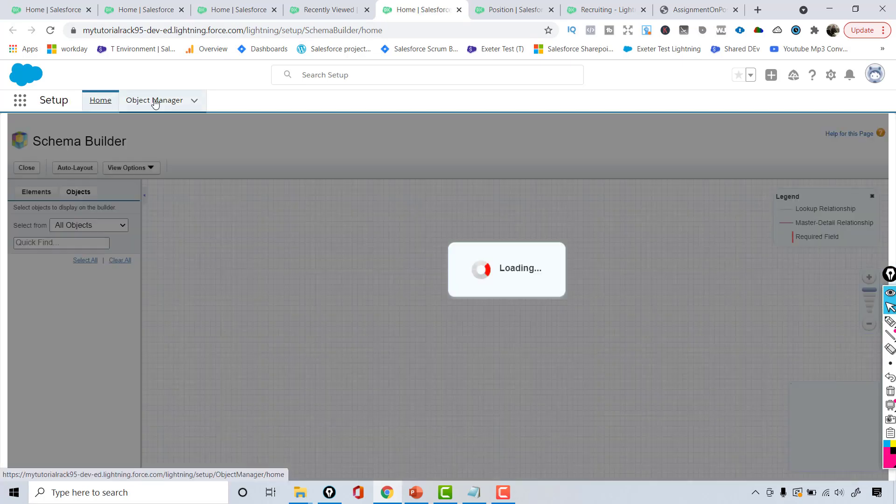
{"action": "left_click", "coordinate": [155, 101]}
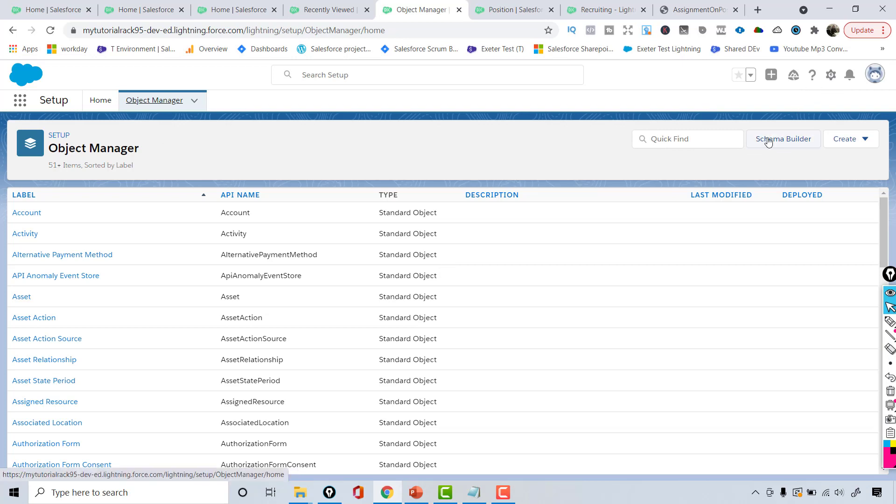
- Open Setup in a new browser tab, search the setup pages for "schem" and open Schema Builder
{"action": "left_click", "coordinate": [831, 74]}
{"action": "left_click", "coordinate": [810, 104]}
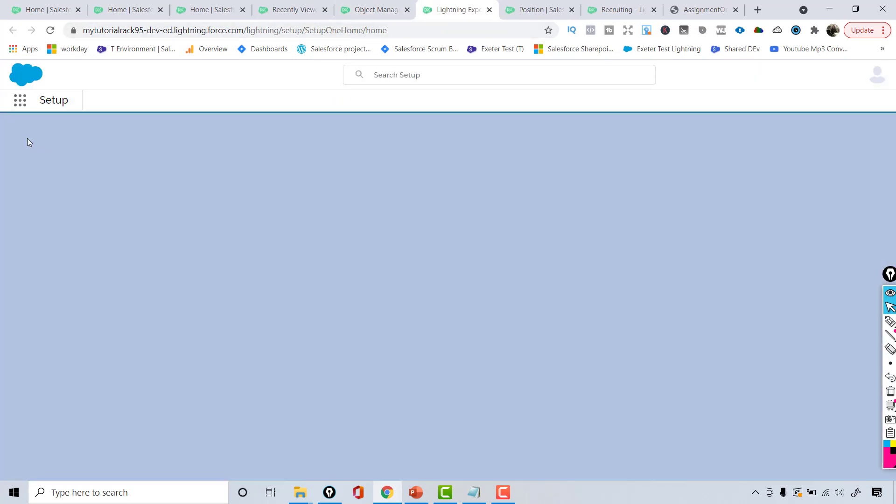
{"action": "left_click", "coordinate": [31, 135]}
{"action": "type", "text": "schem"}
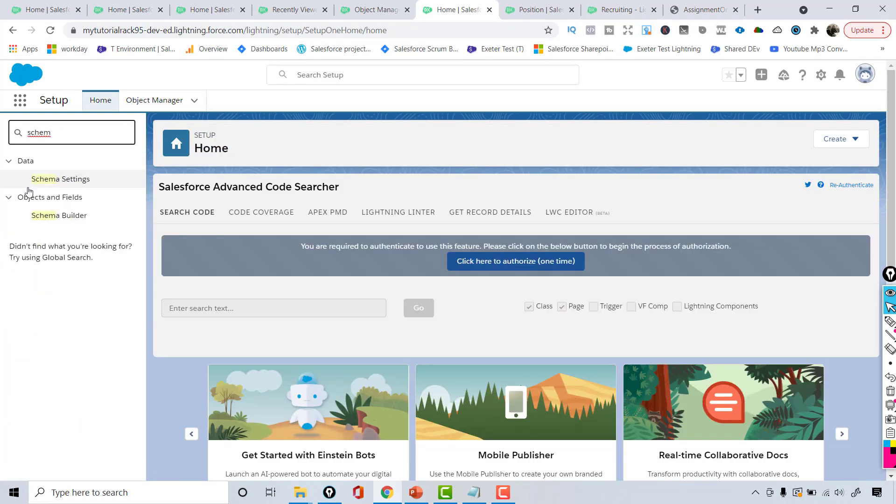
{"action": "left_click", "coordinate": [60, 219]}
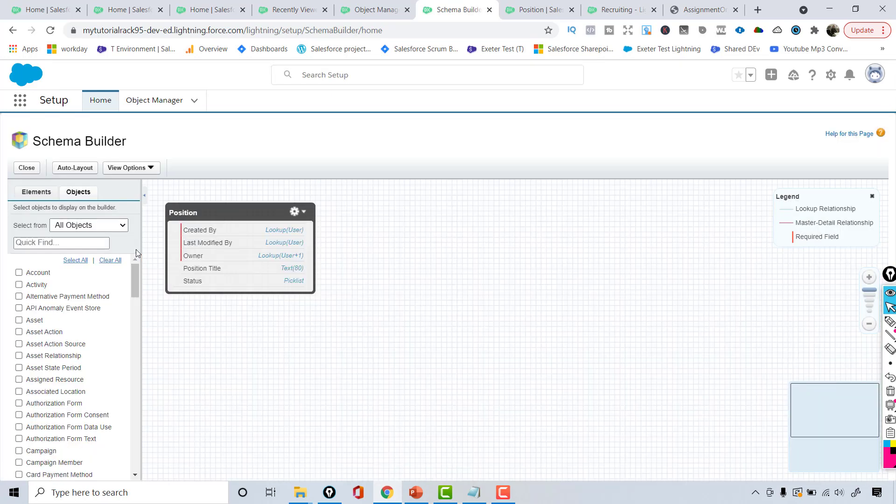
- Add a Date field labelled "Open Date" with the field name Open_Date to the Position object and save it
{"action": "left_click", "coordinate": [34, 196]}
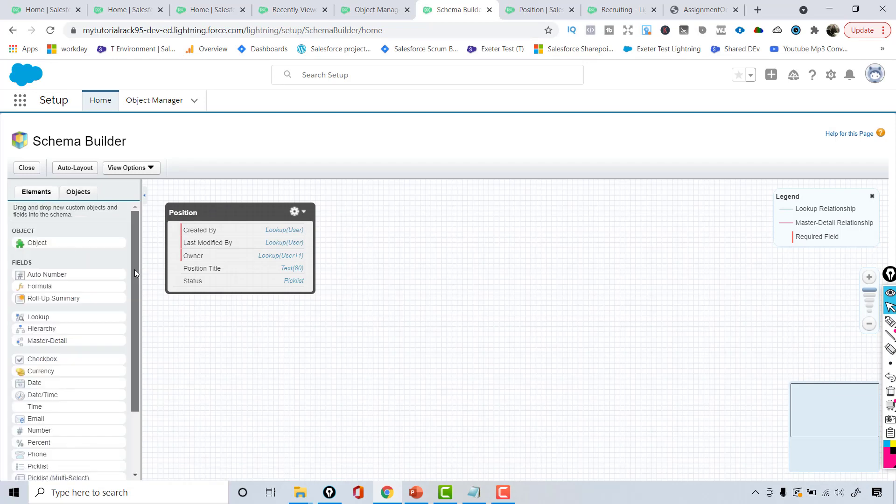
{"action": "left_click_drag", "start_coordinate": [135, 273], "coordinate": [136, 325]}
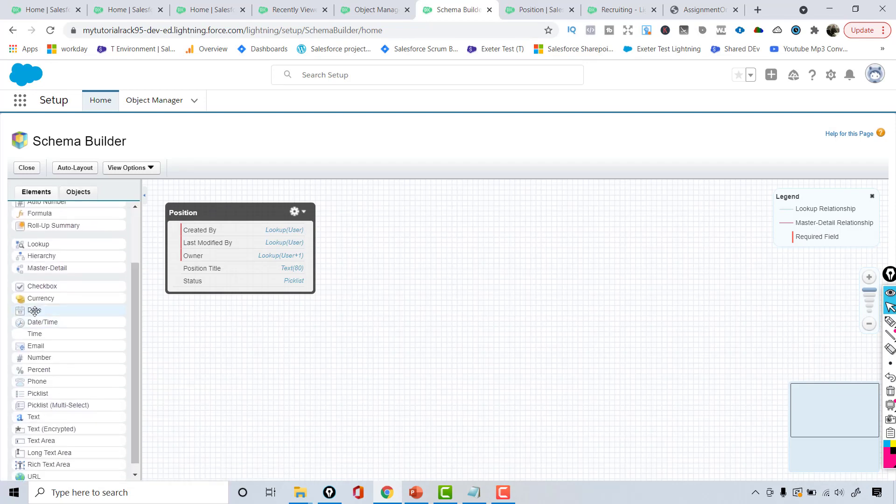
{"action": "left_click_drag", "start_coordinate": [34, 309], "coordinate": [199, 279]}
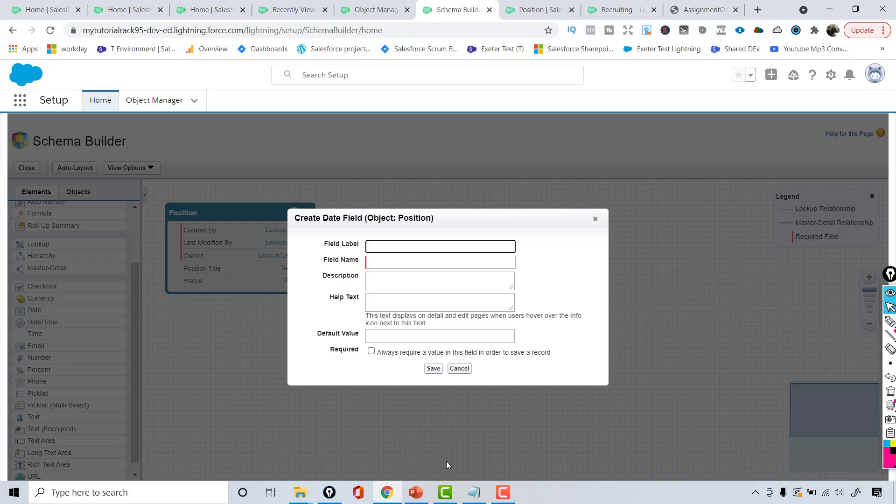
{"action": "left_click", "coordinate": [416, 492]}
{"action": "key", "text": "Tab"}
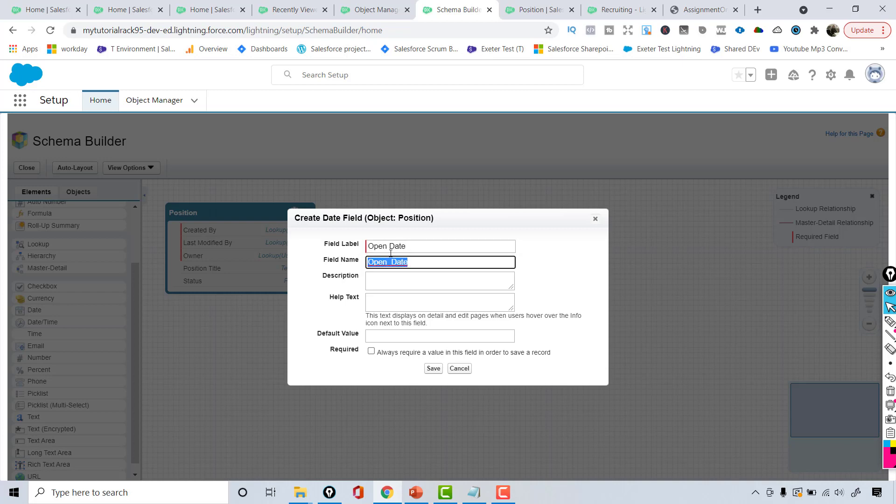
{"action": "left_click_drag", "start_coordinate": [323, 259], "coordinate": [358, 264]}
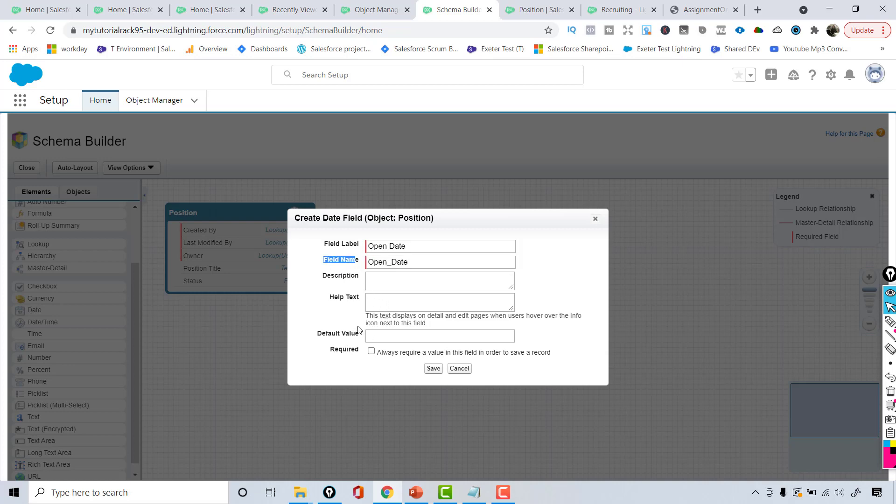
{"action": "left_click_drag", "start_coordinate": [319, 336], "coordinate": [359, 337]}
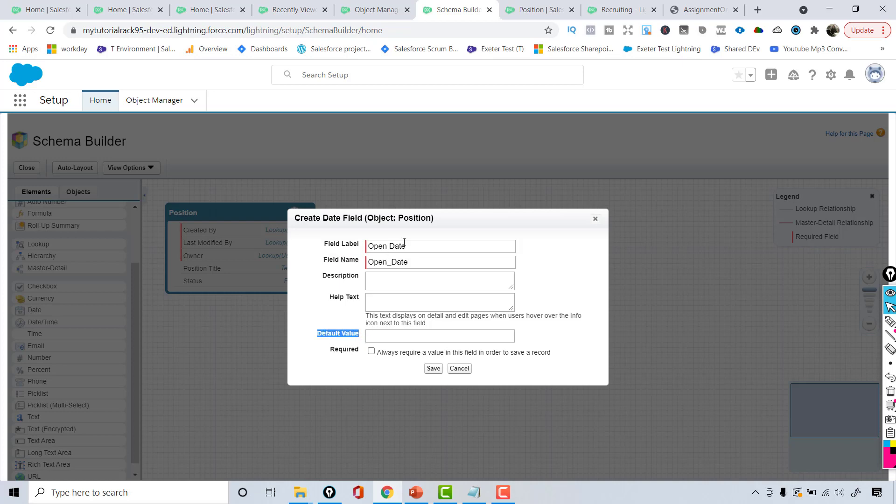
{"action": "left_click", "coordinate": [374, 335]}
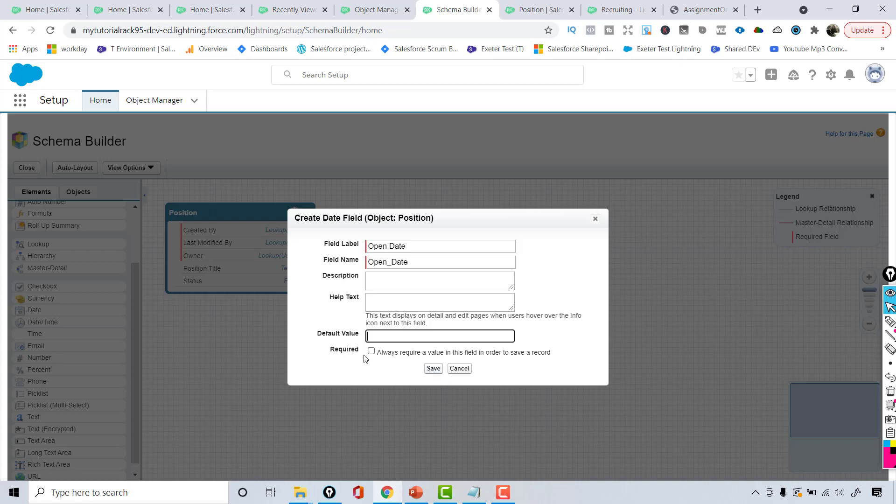
{"action": "left_click", "coordinate": [434, 370]}
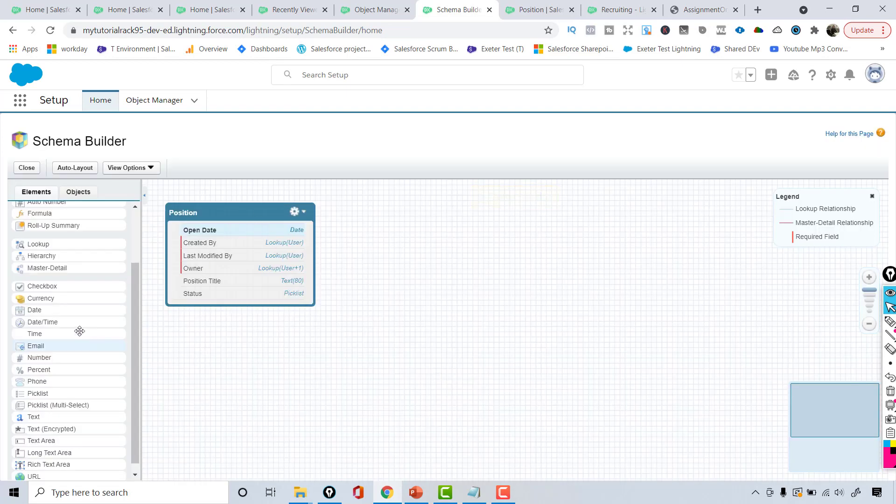
- Add a Date field labelled "Hire By" with the field name Hire_By to the Position object and save it
{"action": "left_click_drag", "start_coordinate": [34, 310], "coordinate": [206, 244]}
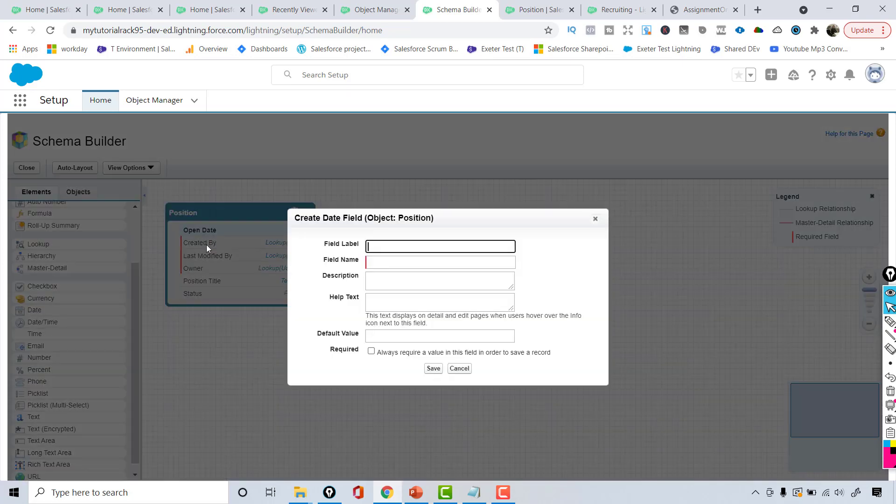
{"action": "left_click", "coordinate": [375, 248]}
{"action": "type", "text": "Hire By"}
{"action": "key", "text": "Tab"}
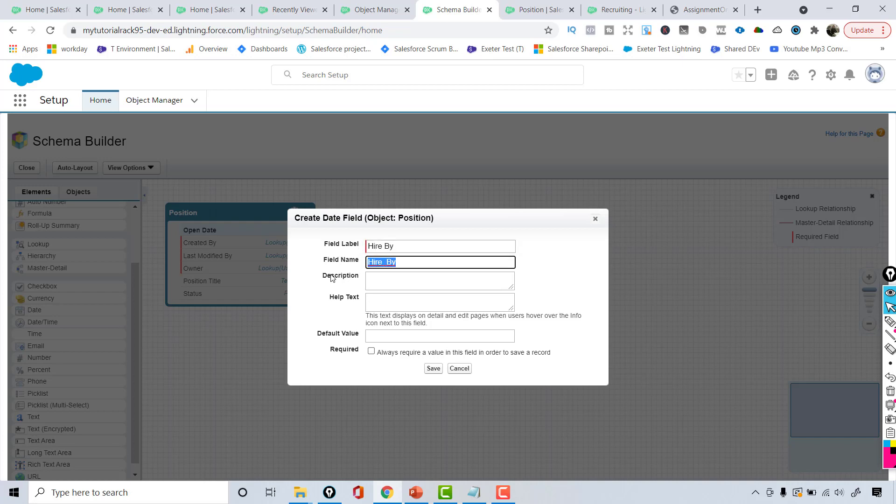
{"action": "left_click", "coordinate": [434, 372]}
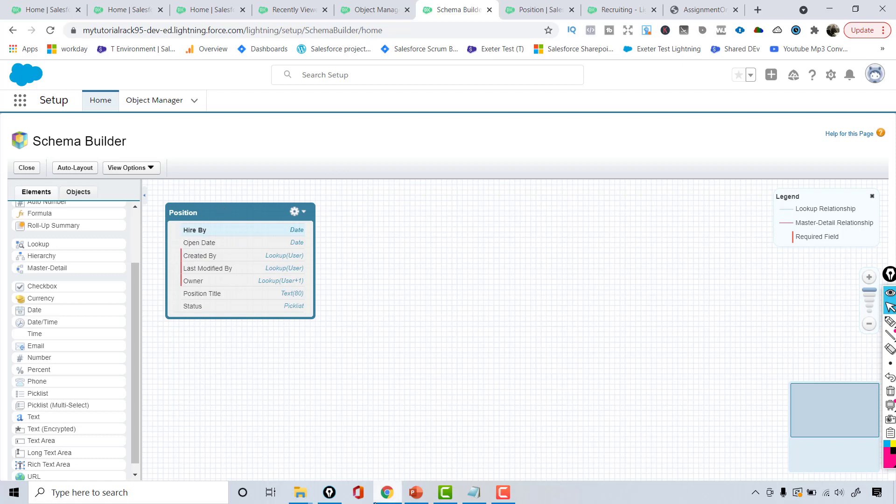
- Check the field list on the slide and add a Date field labelled "Close By" with the name Close_By to the Position object
{"action": "left_click", "coordinate": [413, 490]}
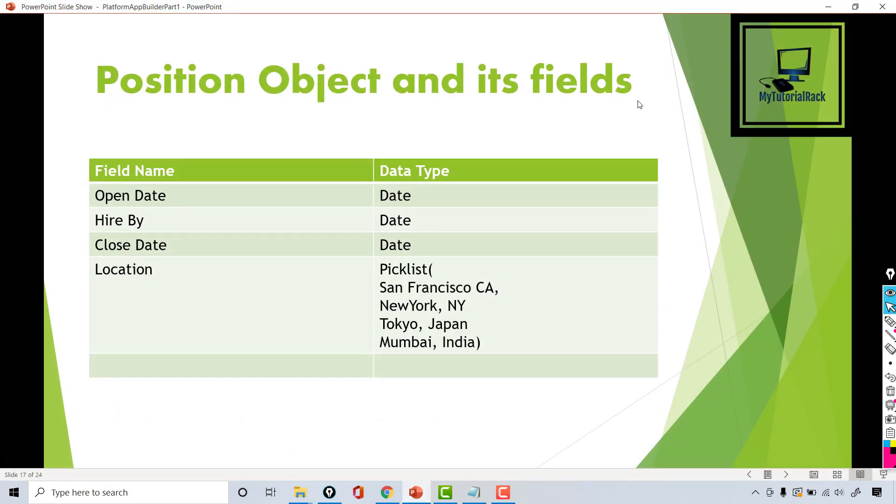
{"action": "left_click", "coordinate": [828, 6]}
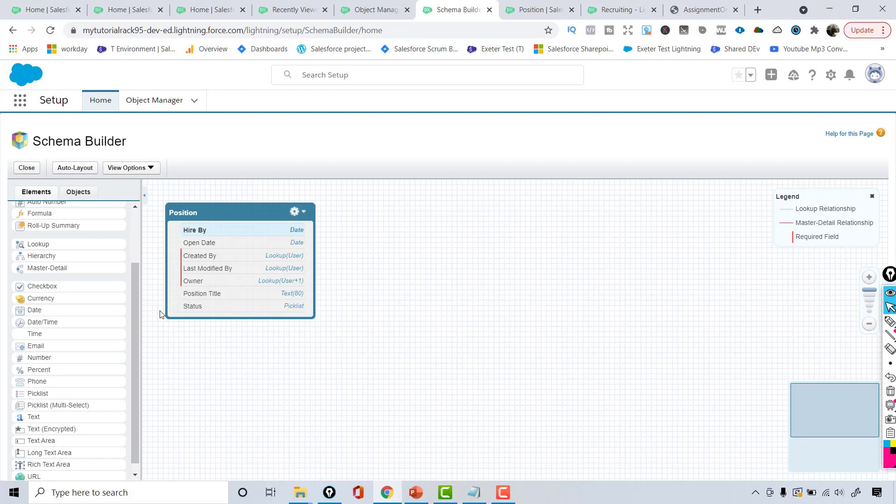
{"action": "left_click_drag", "start_coordinate": [34, 310], "coordinate": [195, 260]}
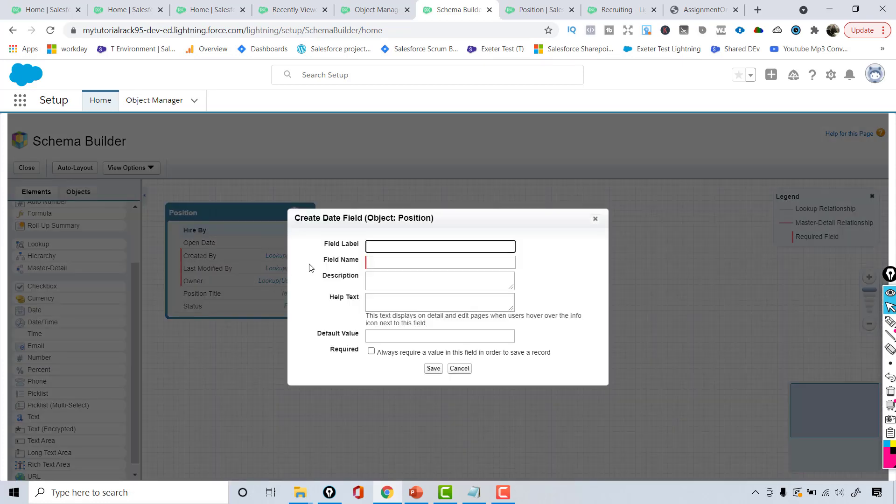
{"action": "type", "text": "Close By"}
{"action": "left_click", "coordinate": [379, 262]}
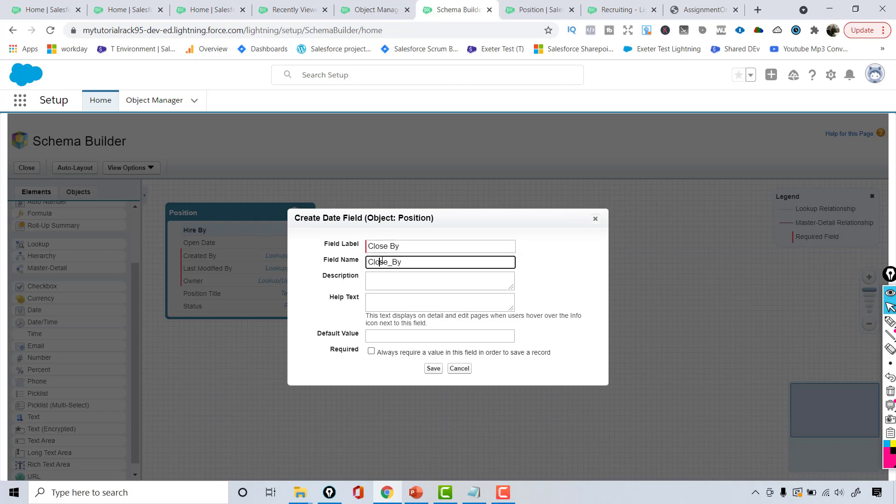
{"action": "left_click", "coordinate": [435, 370]}
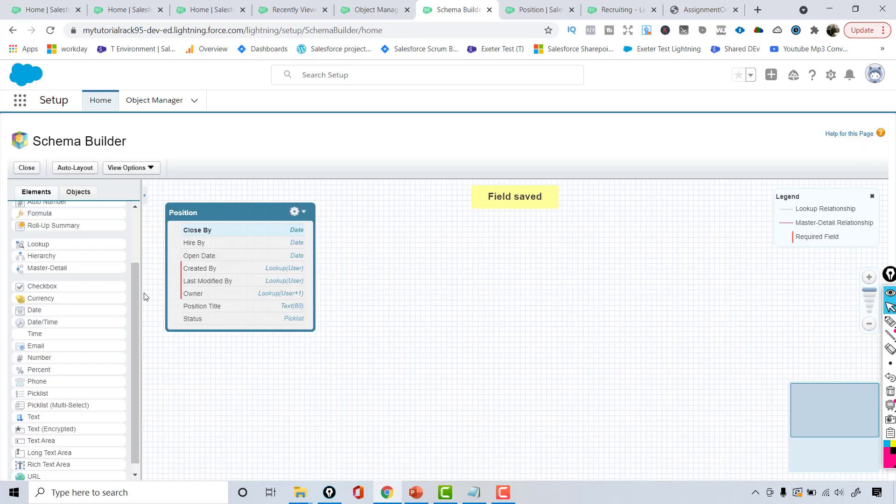
{"action": "mouse_move", "coordinate": [133, 298]}
{"action": "left_mouse_down"}
{"action": "mouse_move", "coordinate": [134, 247]}
{"action": "mouse_move", "coordinate": [138, 373]}
{"action": "mouse_move", "coordinate": [133, 246]}
{"action": "mouse_move", "coordinate": [141, 352]}
{"action": "mouse_move", "coordinate": [134, 266]}
{"action": "mouse_move", "coordinate": [137, 301]}
{"action": "mouse_move", "coordinate": [138, 291]}
{"action": "left_mouse_up"}
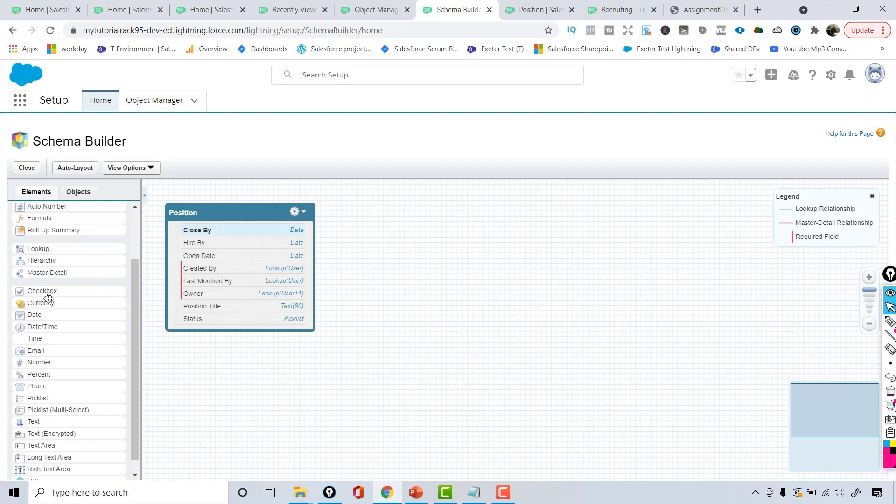
{"action": "scroll", "coordinate": [135, 316], "scroll_direction": "down", "scroll_amount": 1}
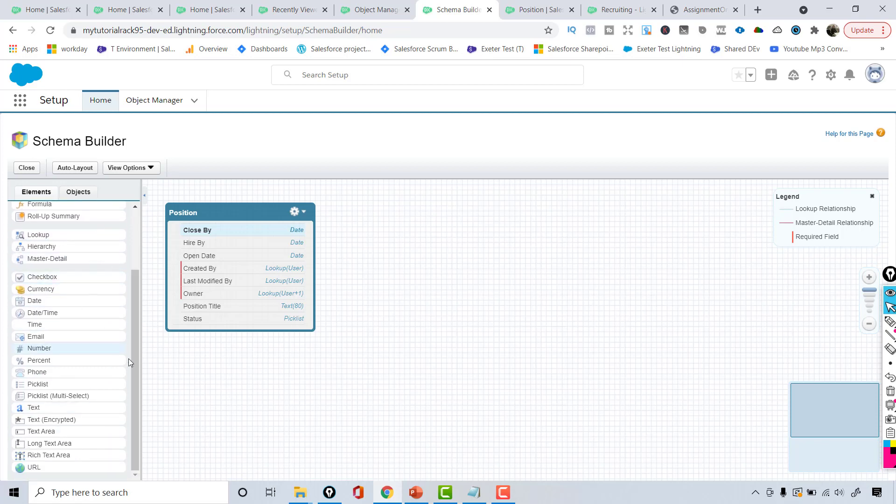
{"action": "left_click_drag", "start_coordinate": [133, 372], "coordinate": [131, 323]}
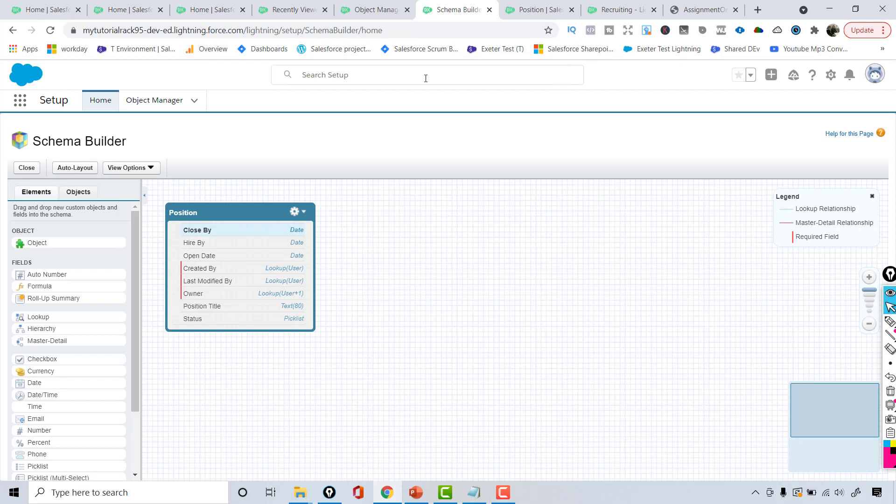
{"action": "left_click", "coordinate": [369, 6]}
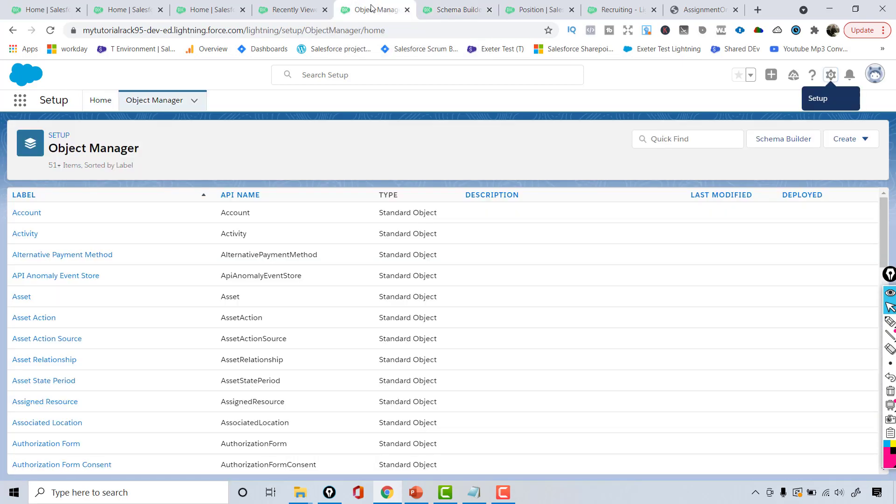
{"action": "left_click", "coordinate": [470, 12]}
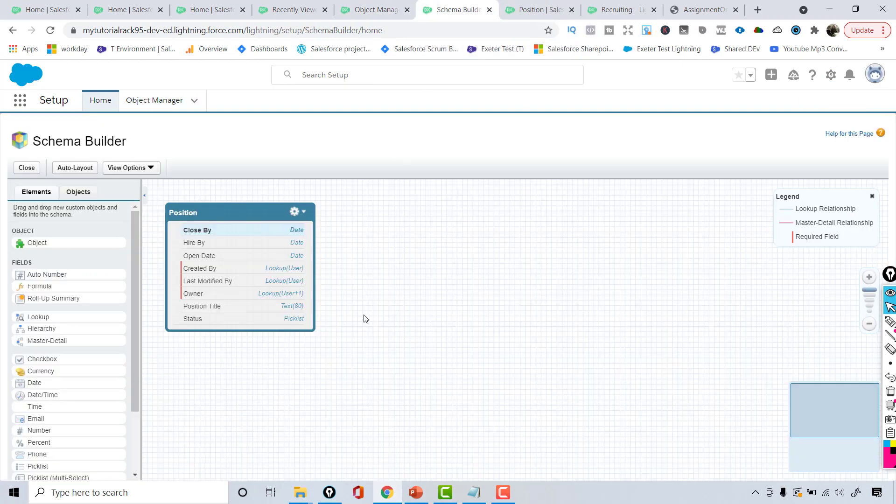
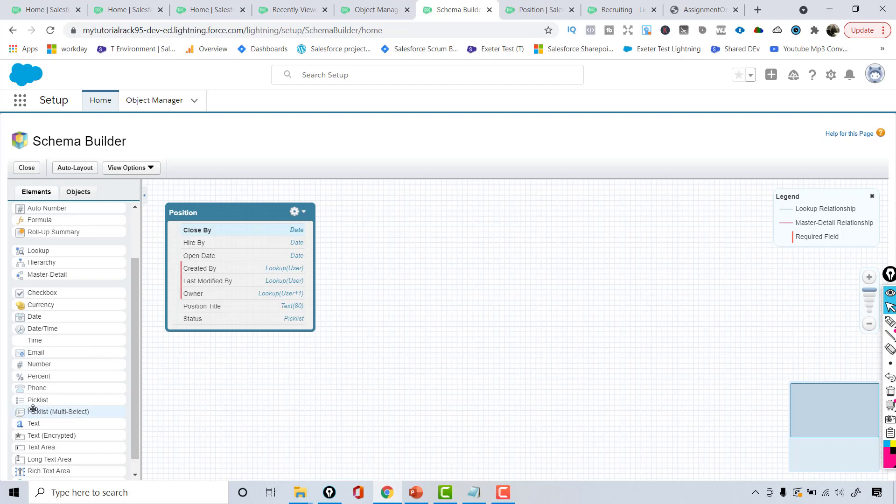
- Create a Picklist field on the Position object with the label "Location" and the field name Location
{"action": "left_click_drag", "start_coordinate": [37, 400], "coordinate": [202, 293]}
{"action": "left_click", "coordinate": [396, 231]}
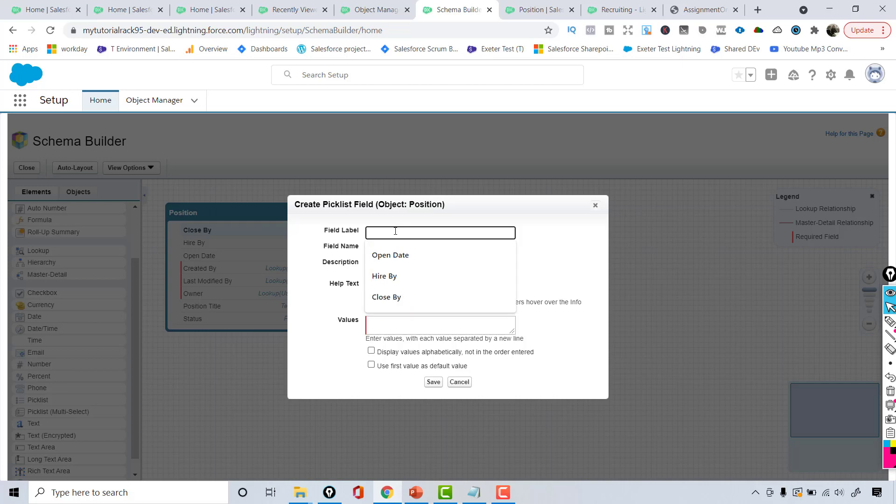
{"action": "type", "text": "Location"}
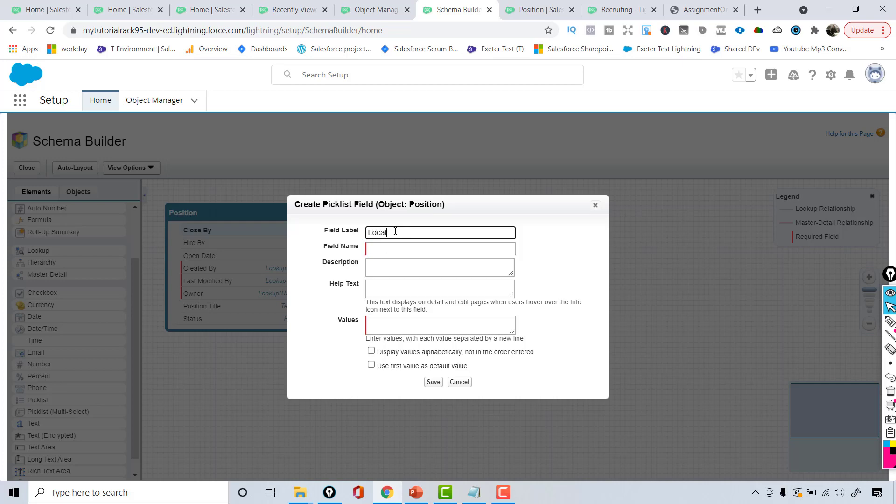
{"action": "left_click", "coordinate": [381, 251]}
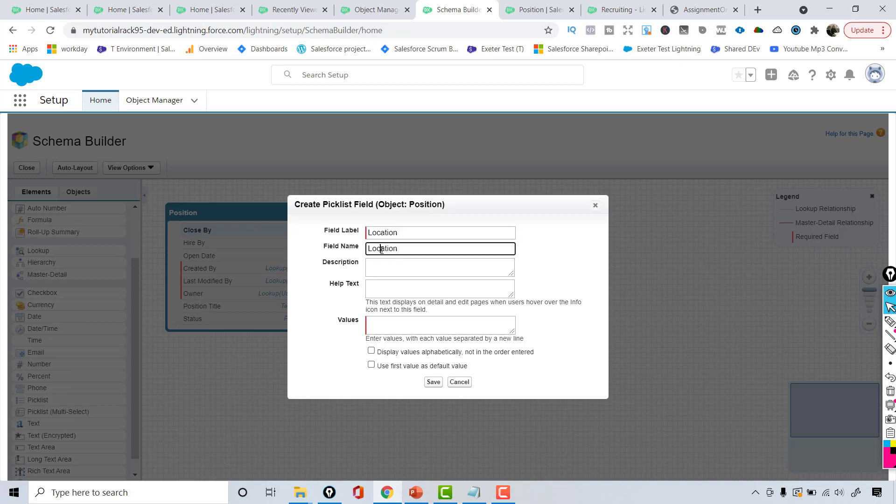
- Check the locations on the slide and enter the picklist values San Francisco, CA; NewYork; Dallas, TX; Austin, TX; and Delhi, India
{"action": "left_click", "coordinate": [379, 323]}
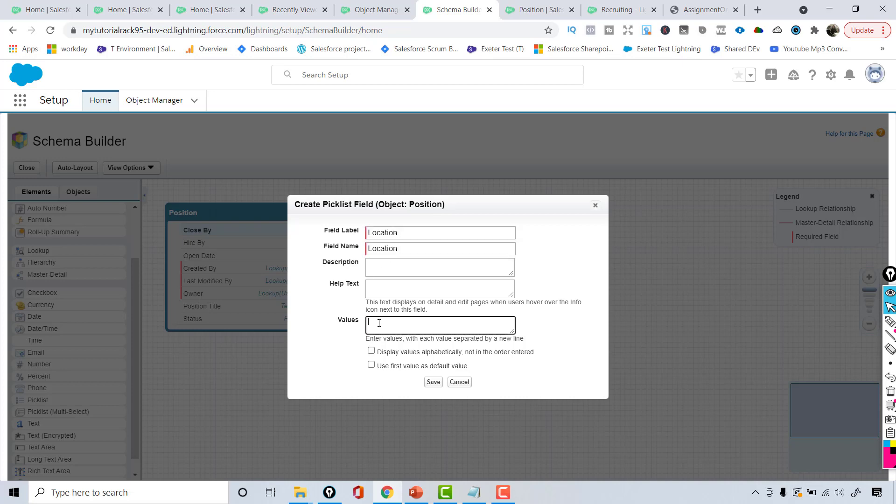
{"action": "left_click", "coordinate": [416, 493]}
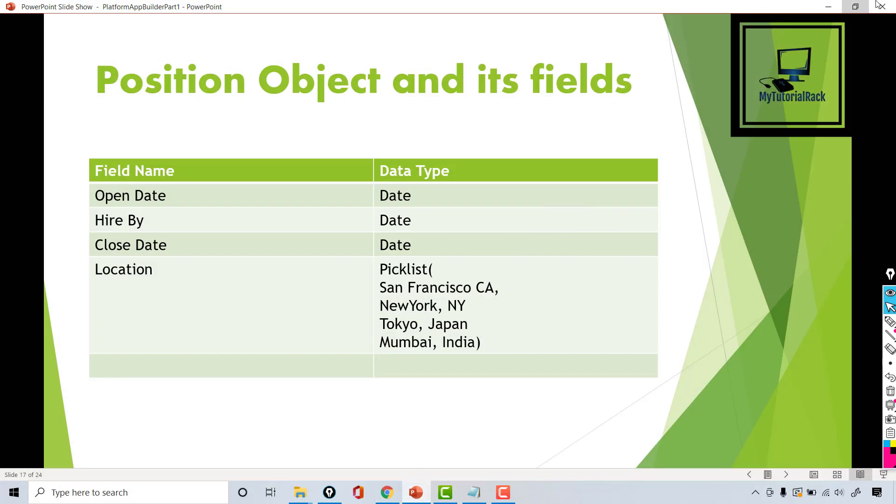
{"action": "left_click", "coordinate": [833, 5]}
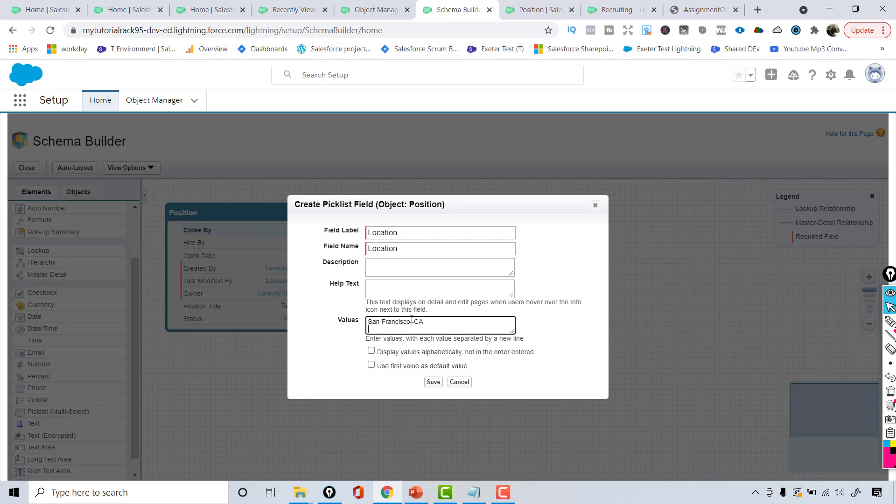
{"action": "type", "text": "wYork"}
{"action": "key", "text": "Return"}
{"action": "type", "text": "Da"}
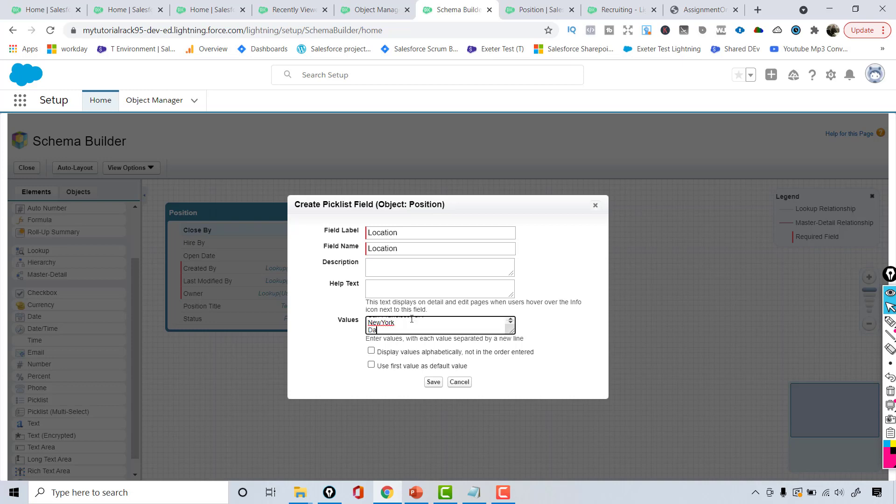
{"action": "type", "text": "llas, TX"}
{"action": "key", "text": "Return"}
{"action": "type", "text": "Austin, TX"}
{"action": "key", "text": "Return"}
{"action": "type", "text": "Delhi, India"}
{"action": "left_click_drag", "start_coordinate": [377, 352], "coordinate": [462, 353]}
{"action": "left_click_drag", "start_coordinate": [383, 368], "coordinate": [462, 364]}
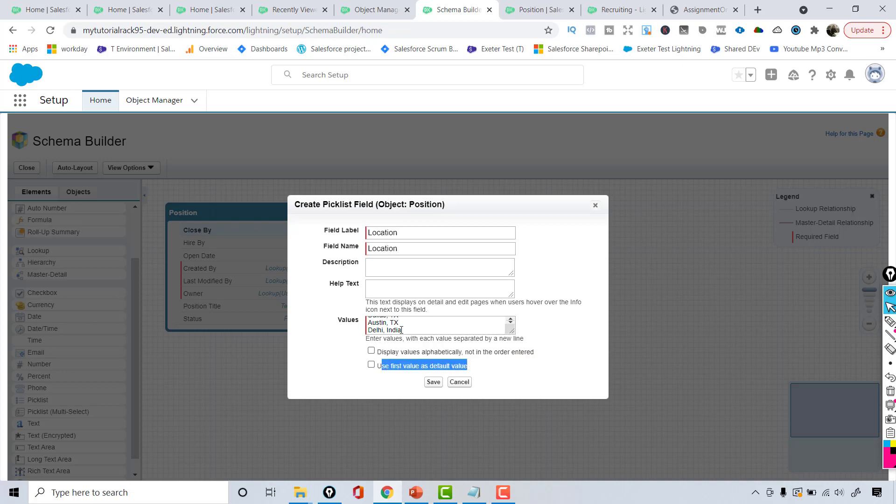
- Check the slide again, add Mumbai, India as the last Location value, enlarge the values box to review the list and save the field
{"action": "left_click", "coordinate": [414, 496]}
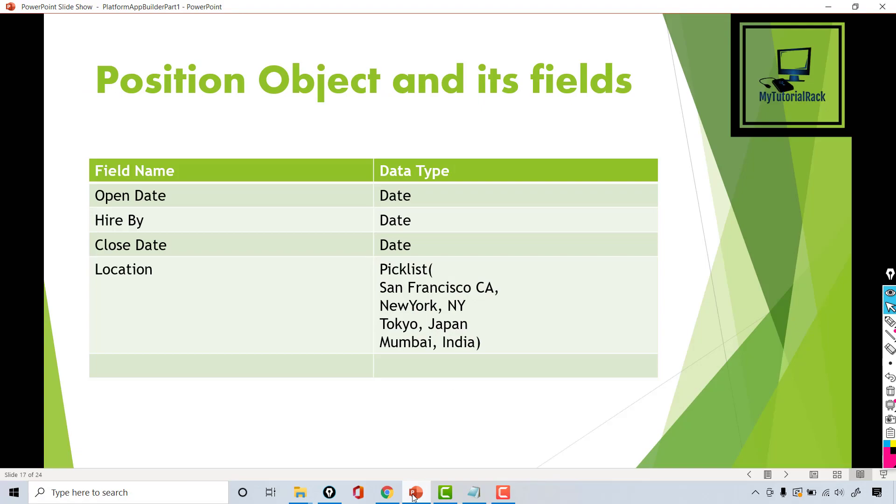
{"action": "left_click", "coordinate": [414, 497]}
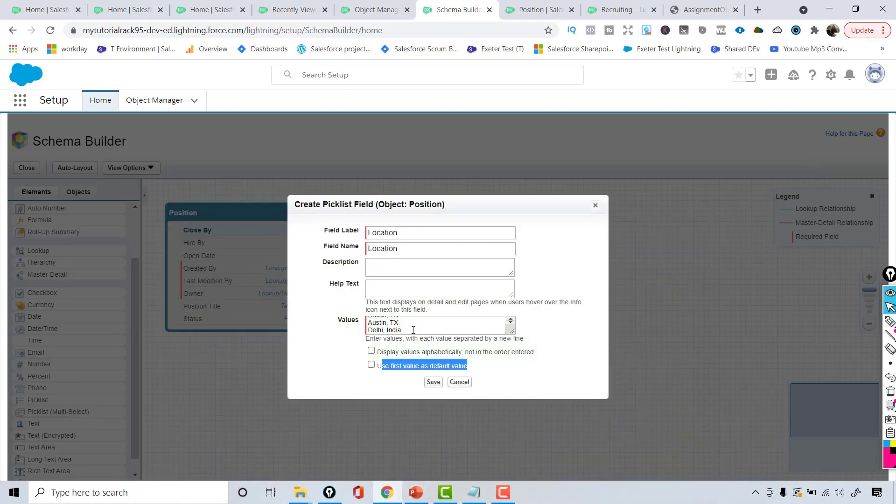
{"action": "left_click", "coordinate": [413, 330]}
{"action": "key", "text": "Return"}
{"action": "type", "text": "Mumbai, India"}
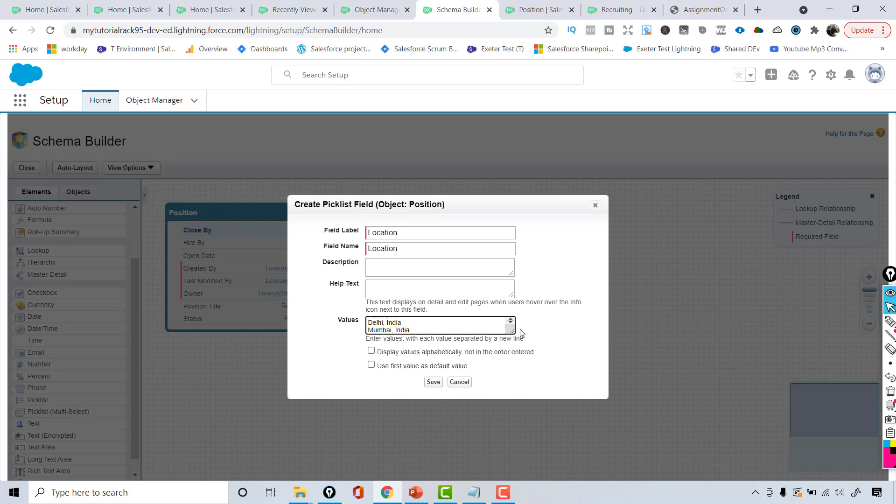
{"action": "left_click_drag", "start_coordinate": [511, 331], "coordinate": [524, 420]}
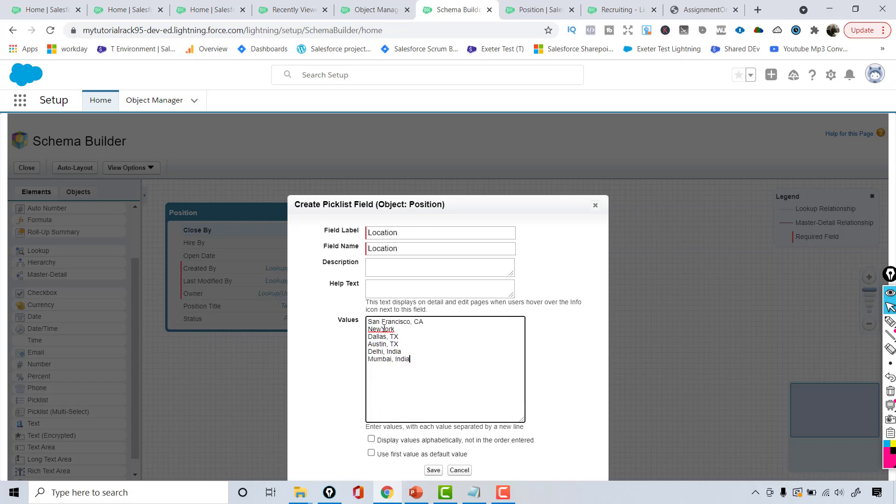
{"action": "left_click", "coordinate": [433, 470]}
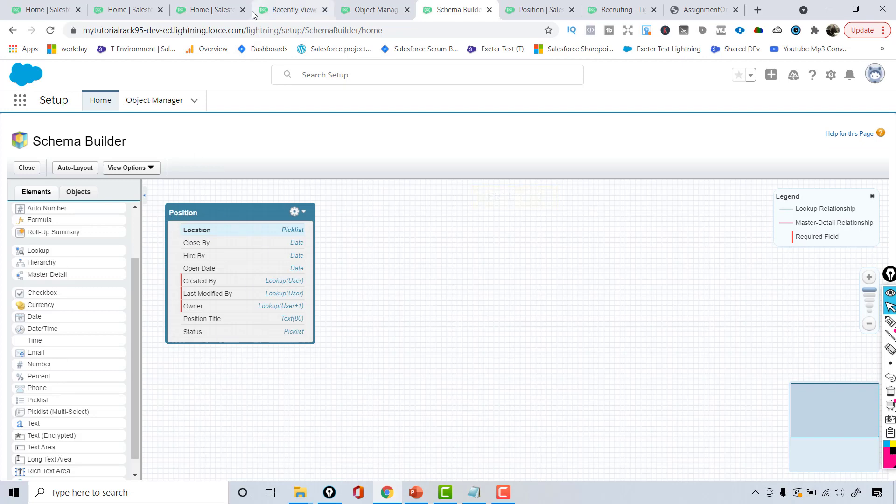
- Return to the Recruiting app's home page, reload it and open the Positions list
{"action": "left_click", "coordinate": [517, 6]}
{"action": "left_click", "coordinate": [214, 7]}
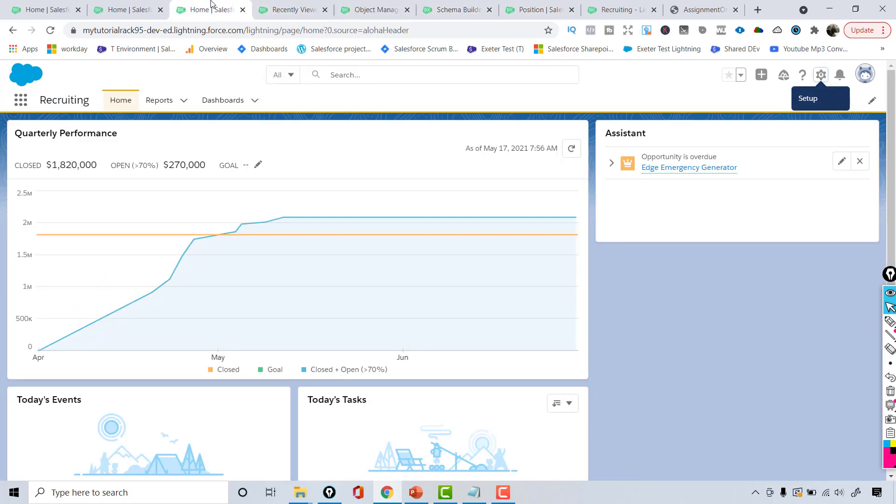
{"action": "left_click", "coordinate": [140, 7]}
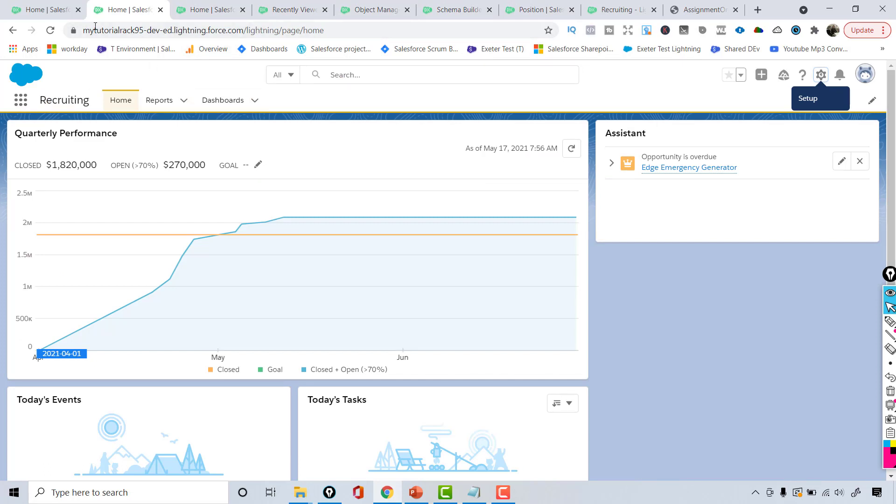
{"action": "left_click", "coordinate": [112, 32]}
{"action": "key", "text": "Return"}
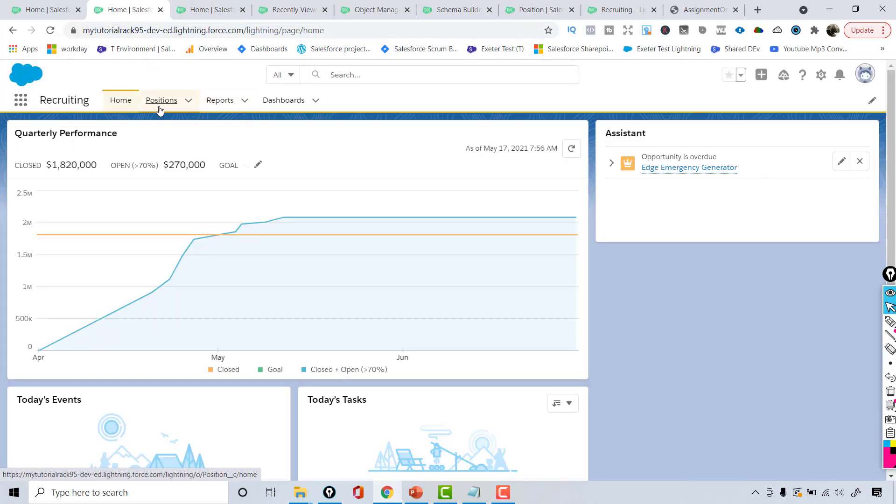
{"action": "left_click", "coordinate": [159, 108]}
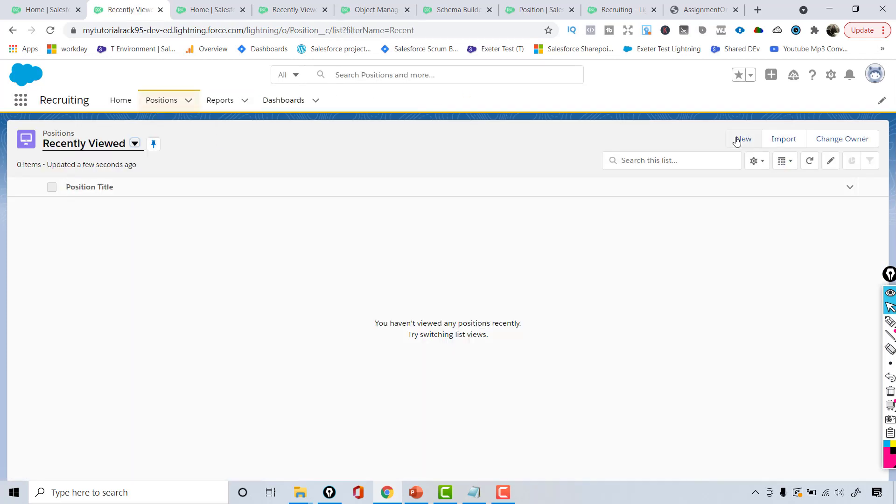
- Check which fields the new position form offers, before and after reloading the Positions list, closing the form each time
{"action": "left_click", "coordinate": [739, 139]}
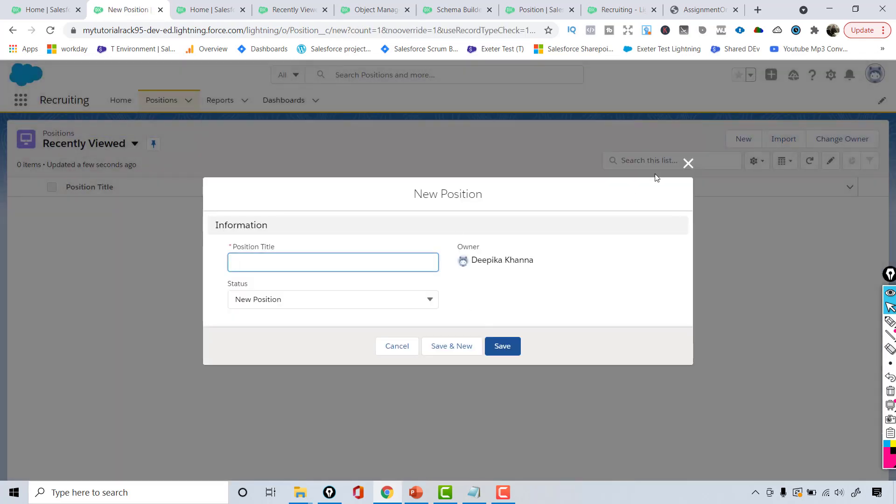
{"action": "left_click", "coordinate": [688, 158]}
{"action": "left_click", "coordinate": [271, 28]}
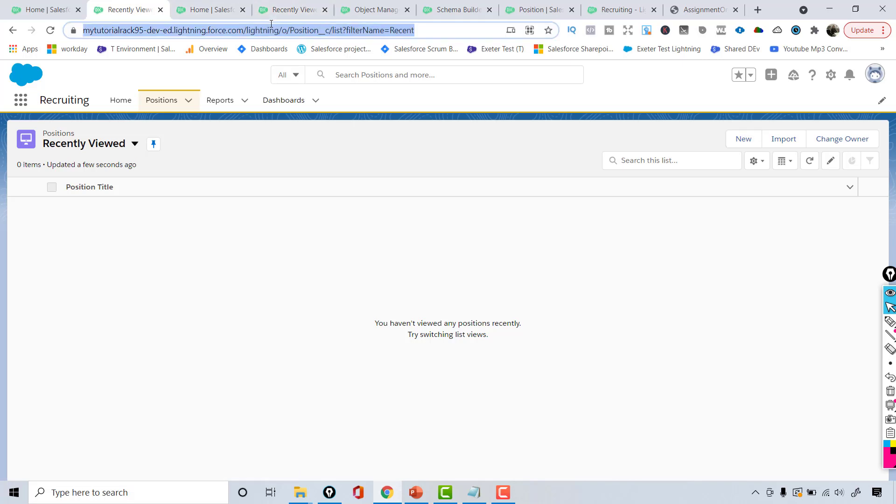
{"action": "key", "text": "Return"}
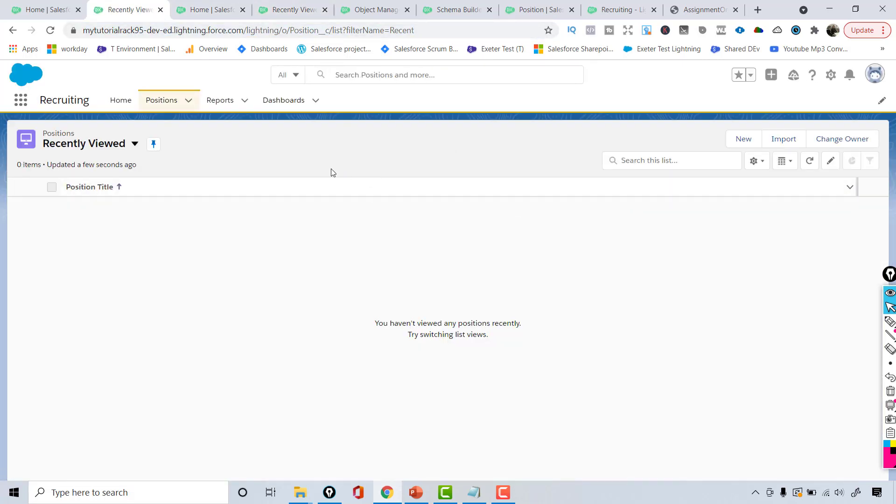
{"action": "left_click", "coordinate": [746, 142]}
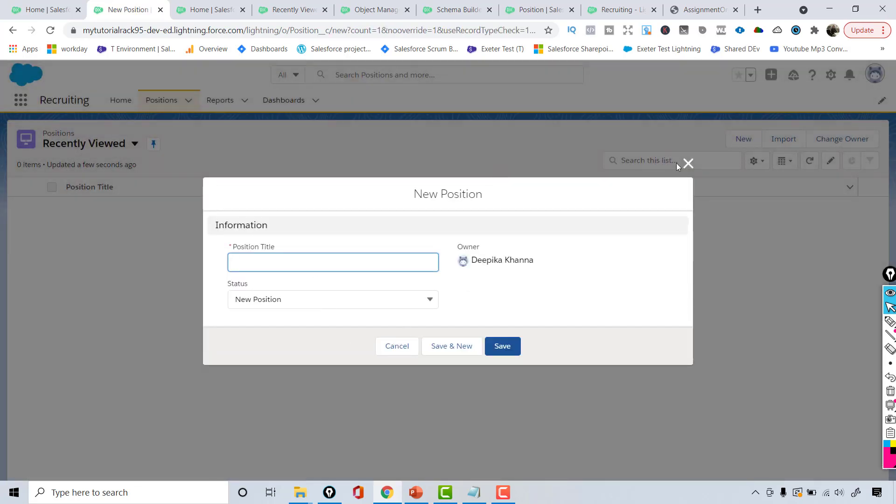
{"action": "left_click", "coordinate": [688, 165]}
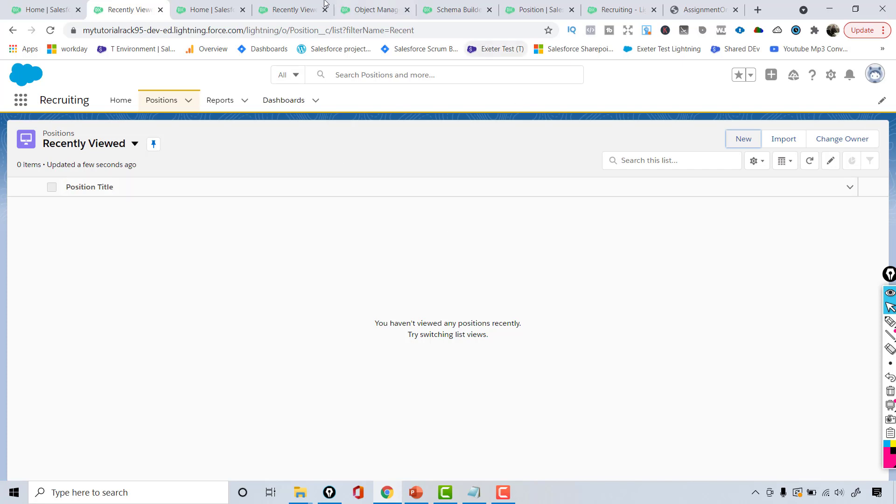
- Look at the Object Manager page, return to the Positions list and inspect the blank new position form once more
{"action": "left_click", "coordinate": [387, 6]}
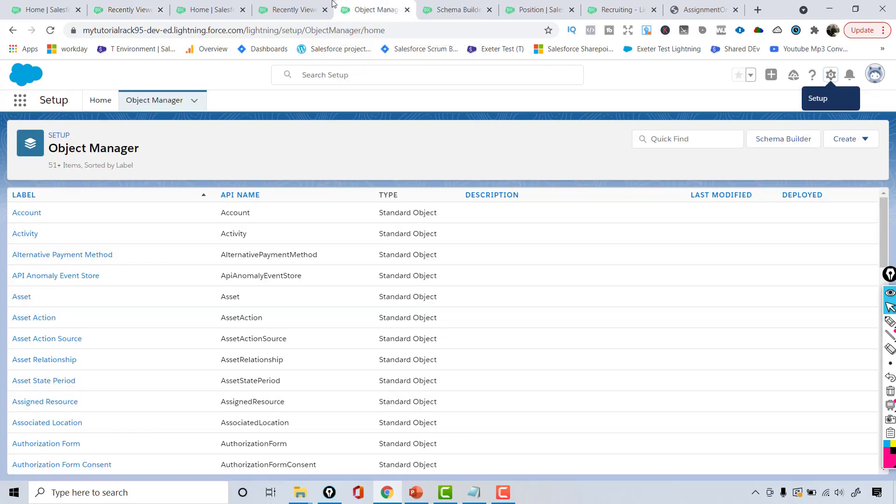
{"action": "left_click", "coordinate": [134, 6]}
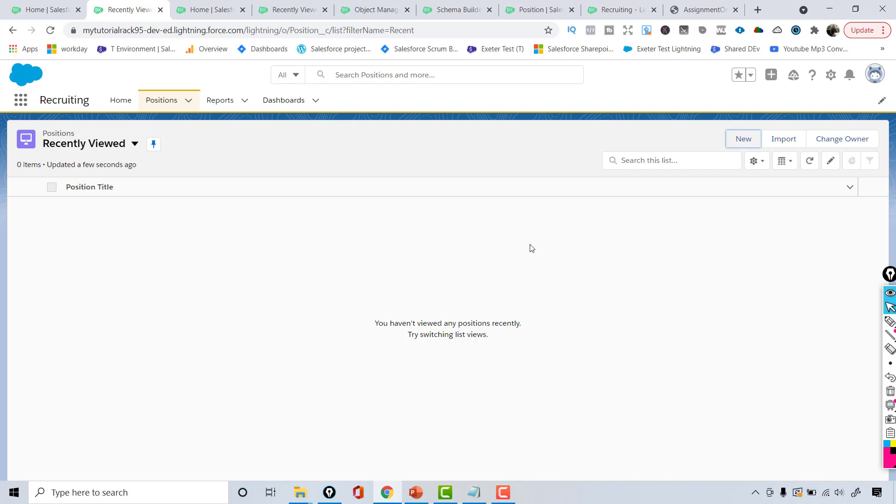
{"action": "left_click", "coordinate": [740, 144]}
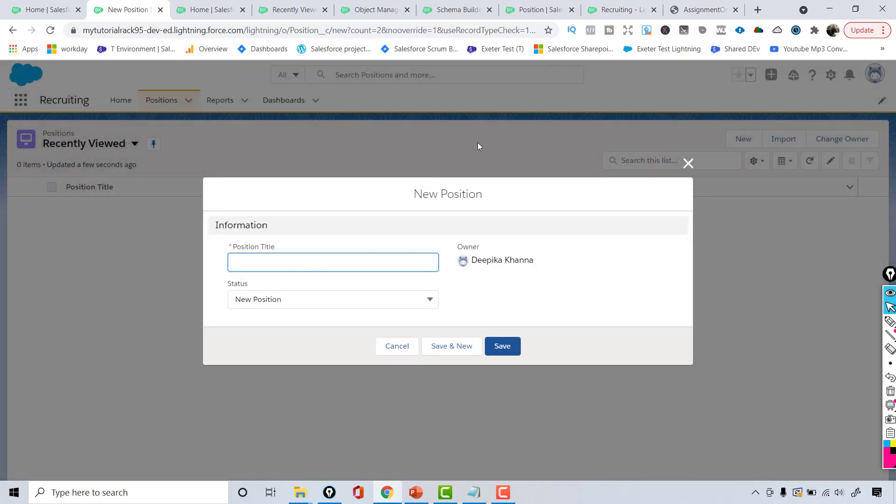
{"action": "left_click", "coordinate": [688, 164]}
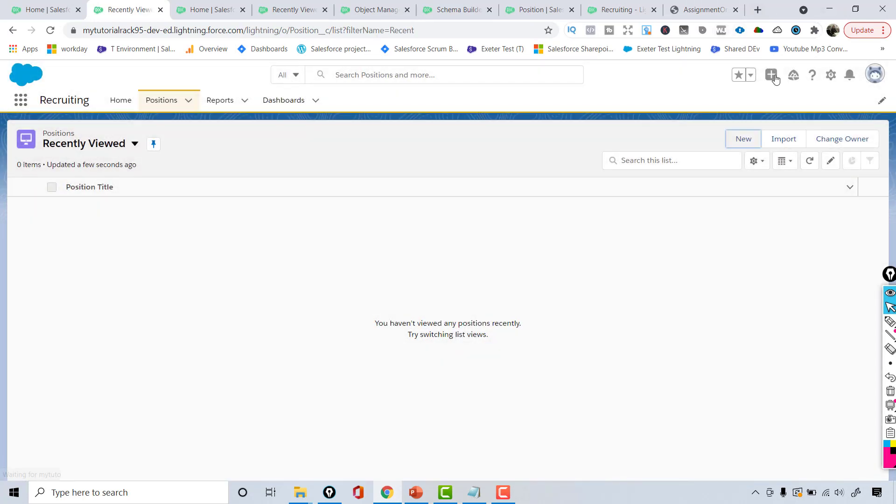
- Open the Position object's setup from the Positions list and open its Position Layout page layout for editing
{"action": "left_click", "coordinate": [830, 76]}
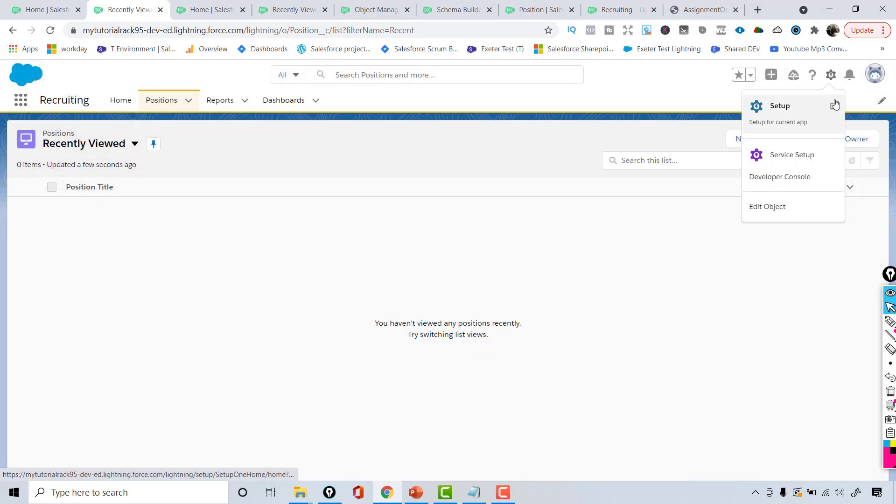
{"action": "left_click", "coordinate": [766, 211]}
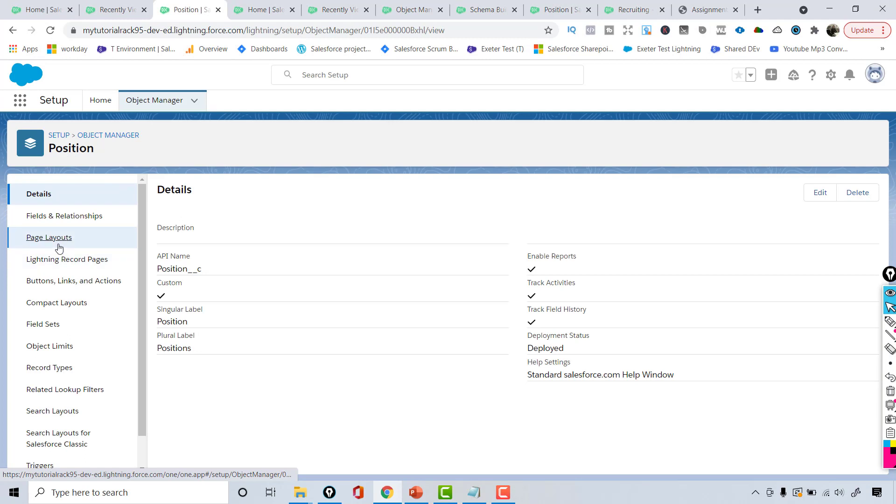
{"action": "left_click", "coordinate": [59, 240]}
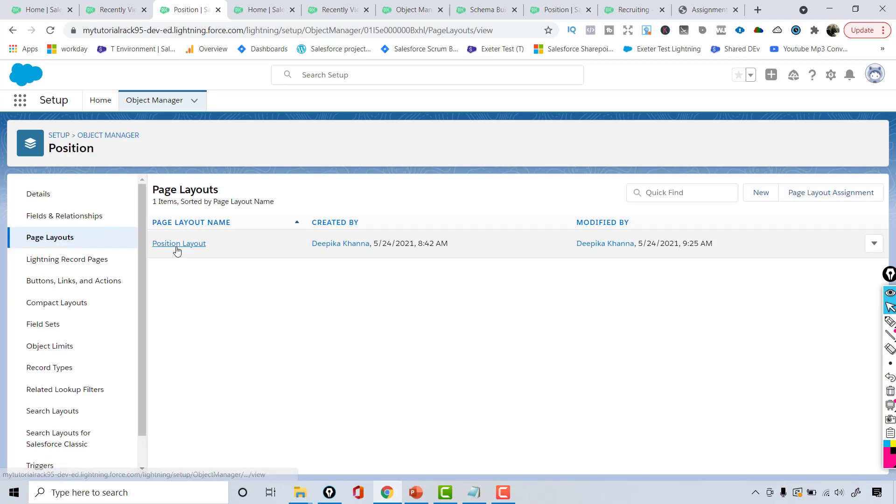
{"action": "left_click", "coordinate": [179, 250]}
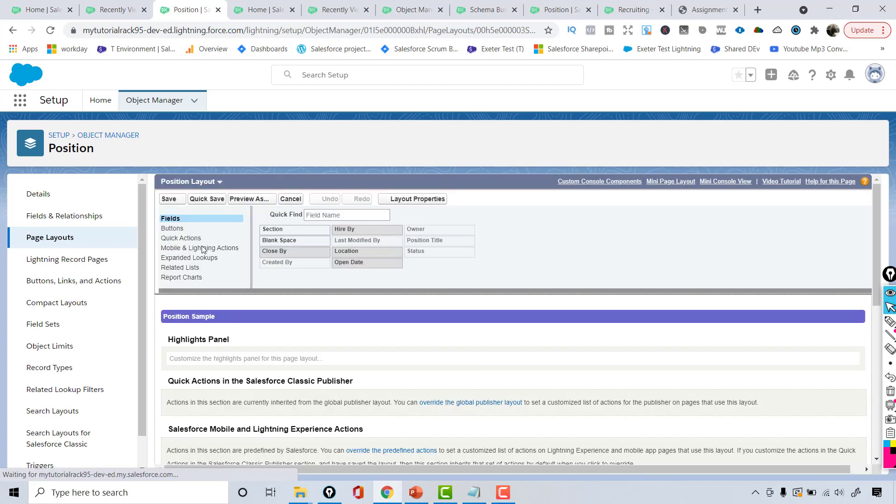
- Review the layout's available fields and sections and place the Location field below Owner in the Information section
{"action": "left_click_drag", "start_coordinate": [878, 239], "coordinate": [859, 321]}
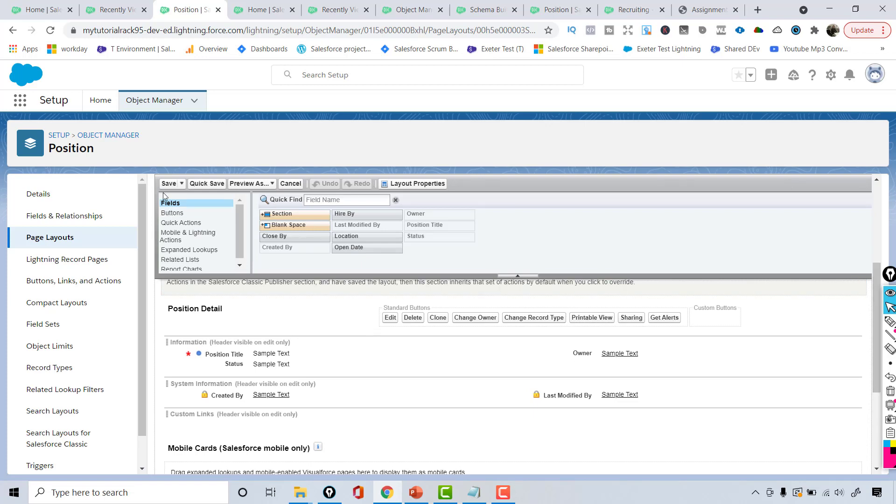
{"action": "scroll", "coordinate": [182, 205], "scroll_direction": "up", "scroll_amount": 2}
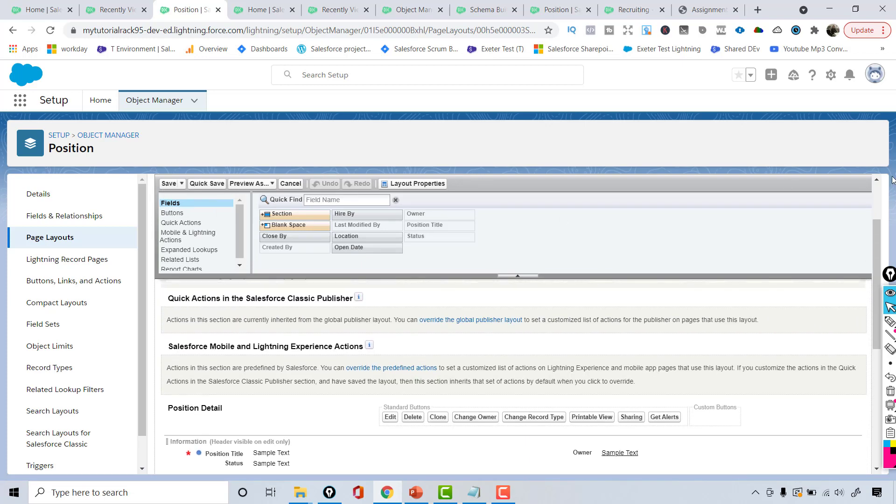
{"action": "left_click_drag", "start_coordinate": [879, 242], "coordinate": [869, 203]}
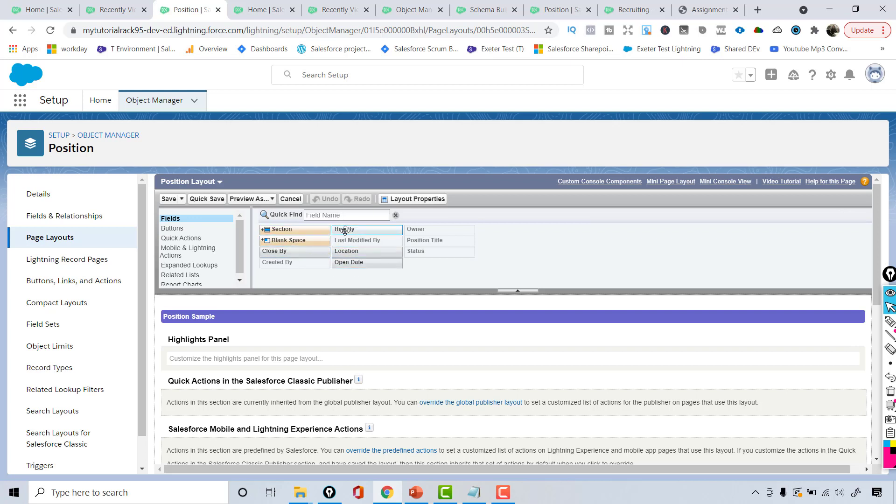
{"action": "left_click_drag", "start_coordinate": [875, 254], "coordinate": [876, 346]}
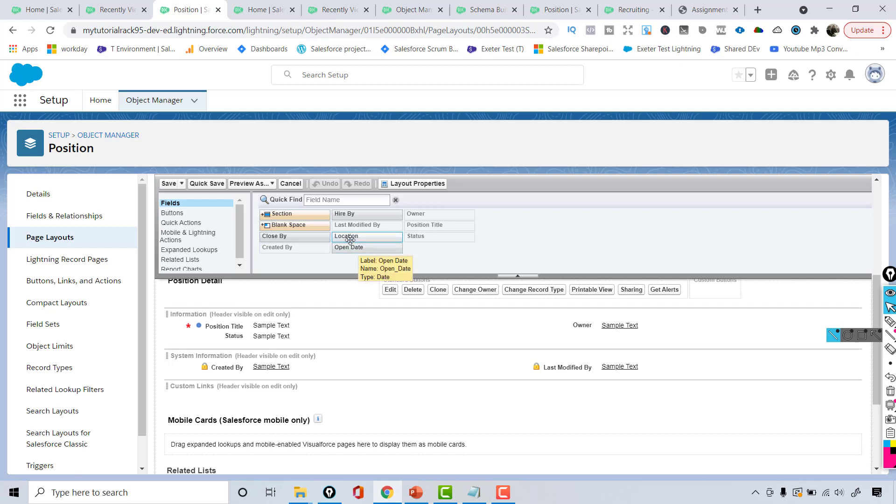
{"action": "left_click_drag", "start_coordinate": [350, 237], "coordinate": [596, 340]}
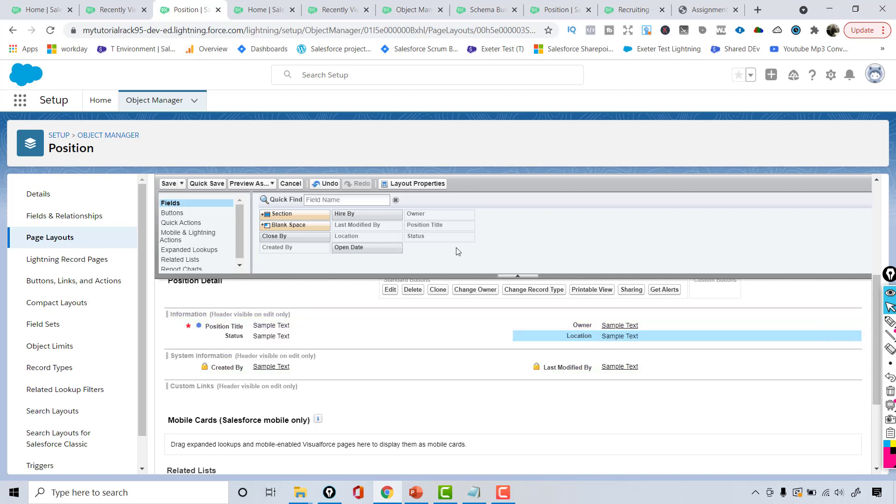
- Place Open Date below Status, Close By below Location and Hire By below Open Date in the Information section
{"action": "left_click_drag", "start_coordinate": [334, 250], "coordinate": [331, 343]}
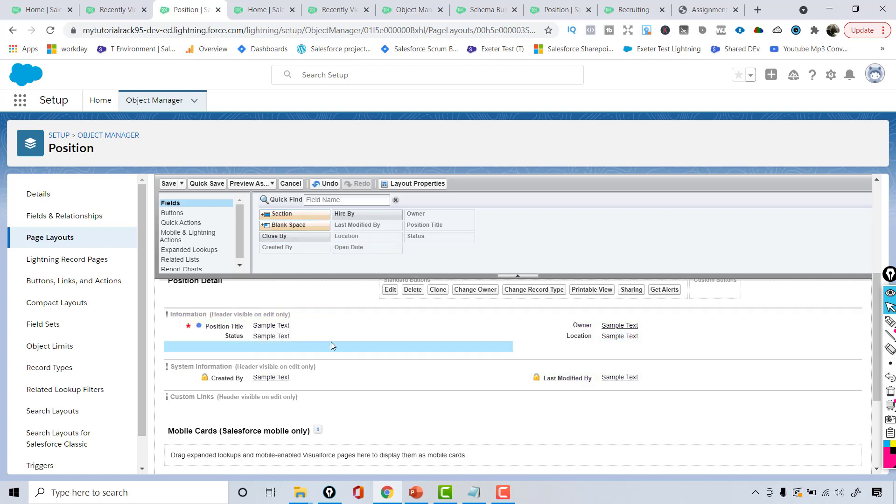
{"action": "left_click_drag", "start_coordinate": [275, 237], "coordinate": [584, 353]}
{"action": "left_click_drag", "start_coordinate": [356, 216], "coordinate": [318, 354]}
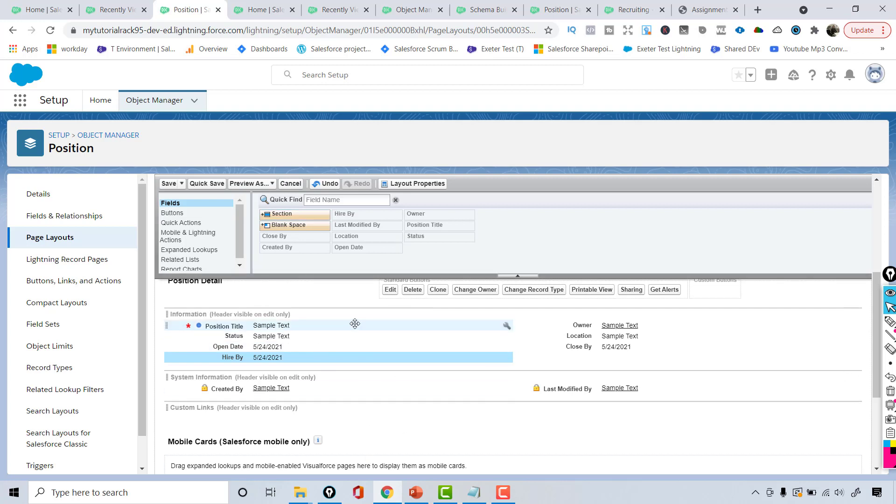
{"action": "left_click", "coordinate": [889, 322]}
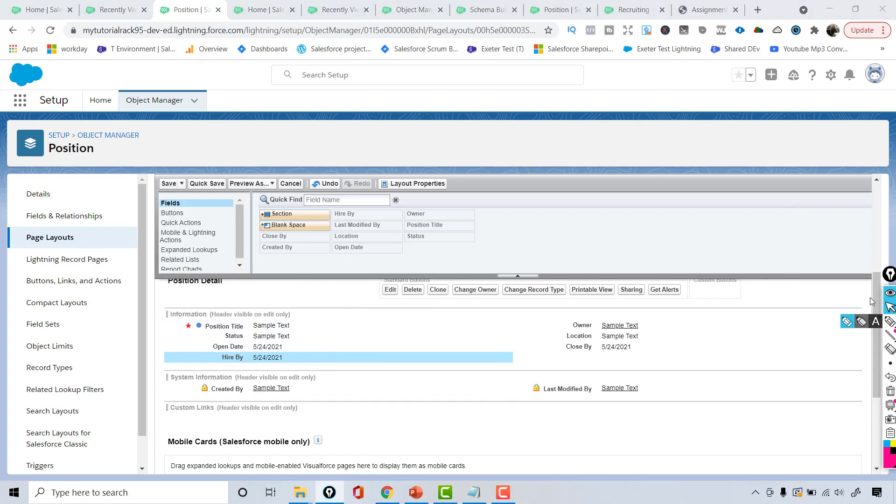
{"action": "mouse_move", "coordinate": [875, 284]}
{"action": "left_mouse_down"}
{"action": "mouse_move", "coordinate": [868, 203]}
{"action": "mouse_move", "coordinate": [890, 286]}
{"action": "left_mouse_up"}
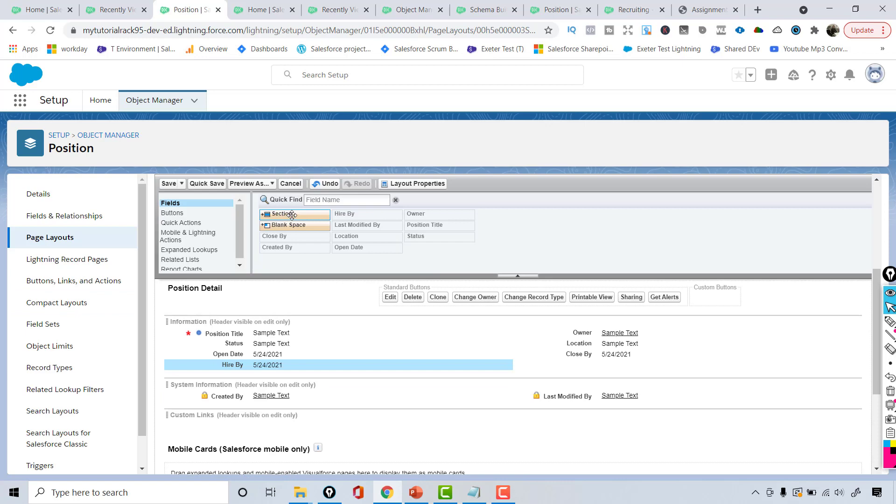
- Cancel adding a new section below the Information section and save the Position page layout
{"action": "left_click_drag", "start_coordinate": [292, 215], "coordinate": [287, 371]}
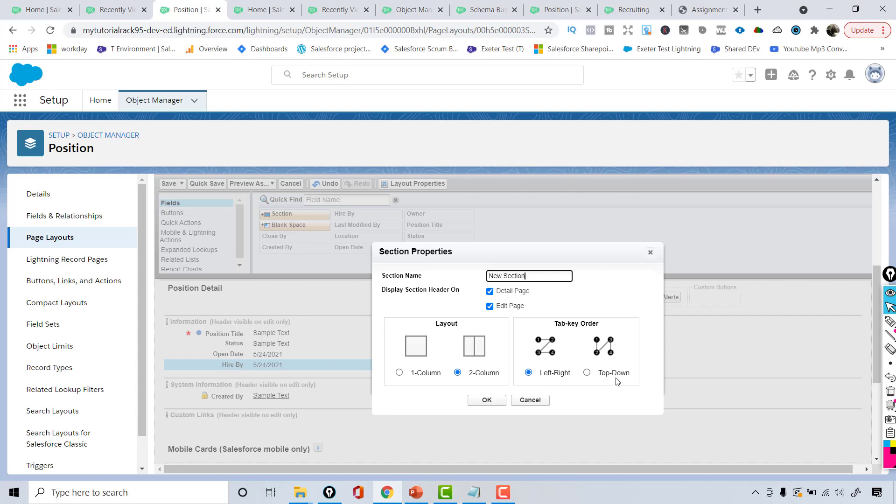
{"action": "left_click", "coordinate": [530, 401]}
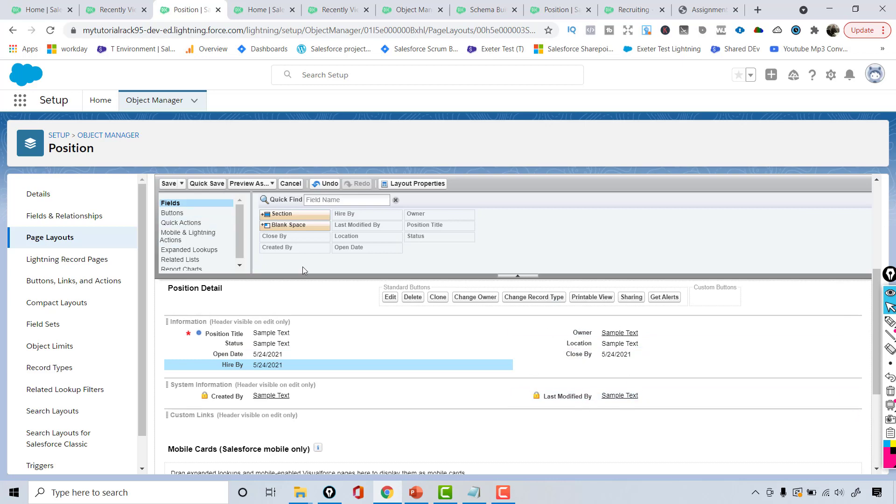
{"action": "left_click", "coordinate": [214, 184]}
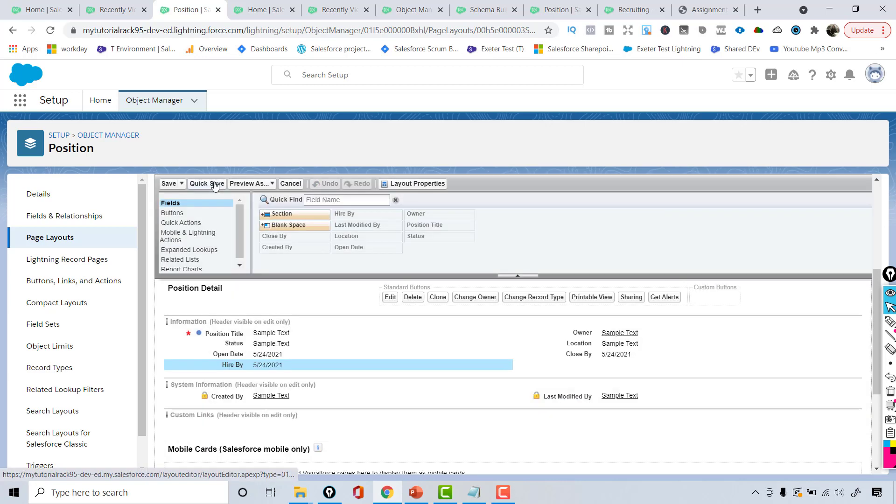
{"action": "left_click", "coordinate": [167, 183]}
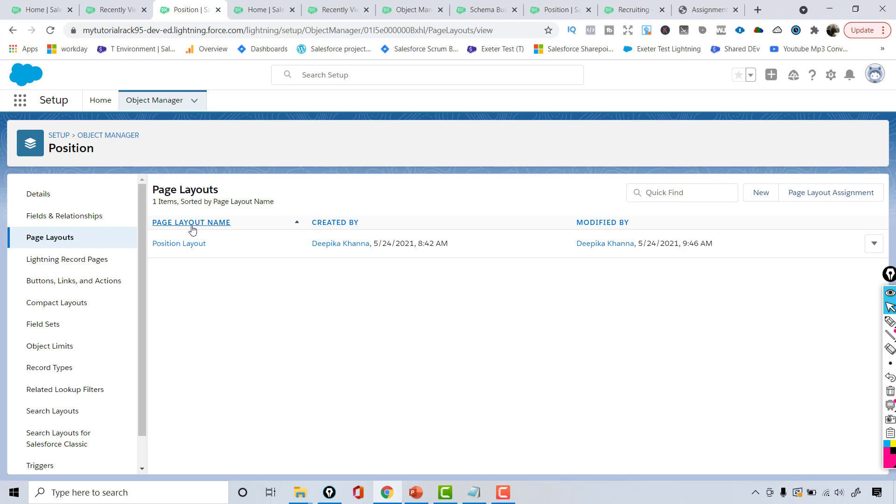
- Reload the Positions list and check the Location options and the Open Date, Close By and Hire By calendars in a new position form
{"action": "left_click", "coordinate": [266, 6]}
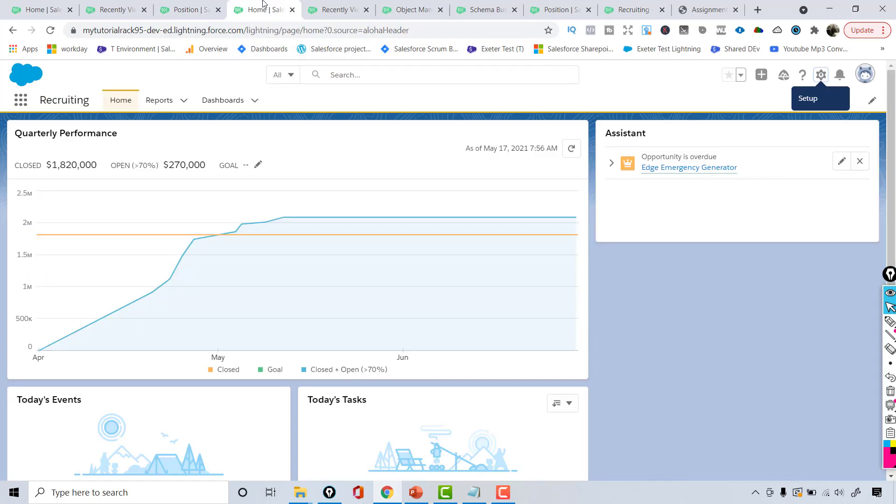
{"action": "left_click", "coordinate": [292, 10]}
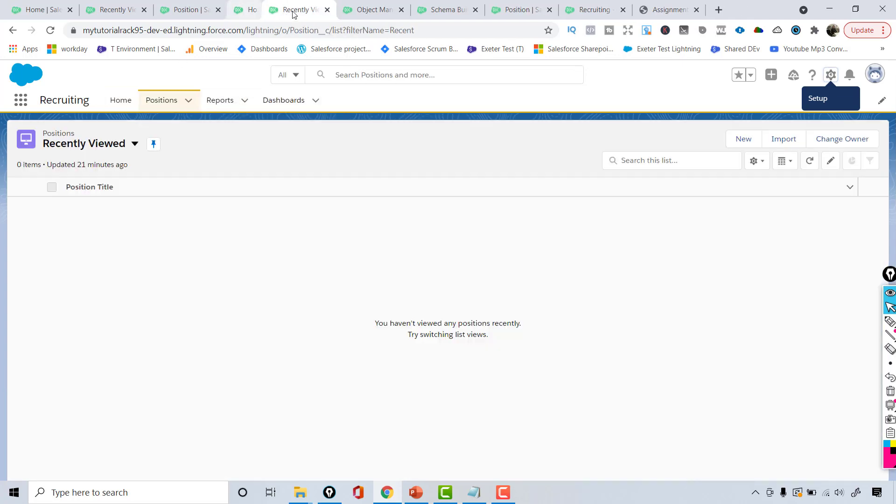
{"action": "left_click", "coordinate": [164, 105]}
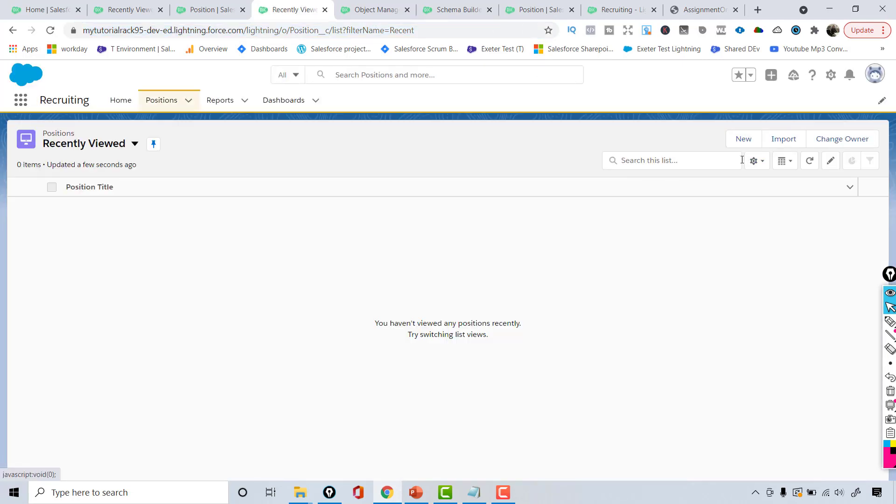
{"action": "left_click", "coordinate": [743, 139]}
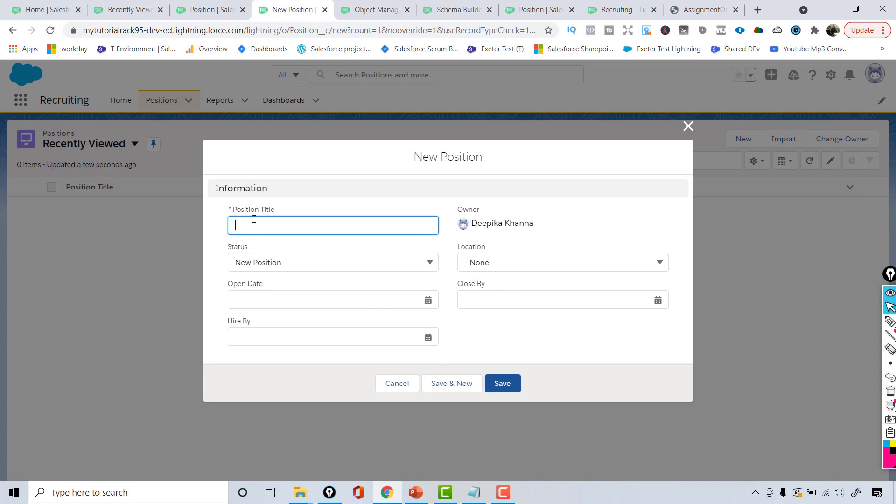
{"action": "left_click", "coordinate": [518, 262]}
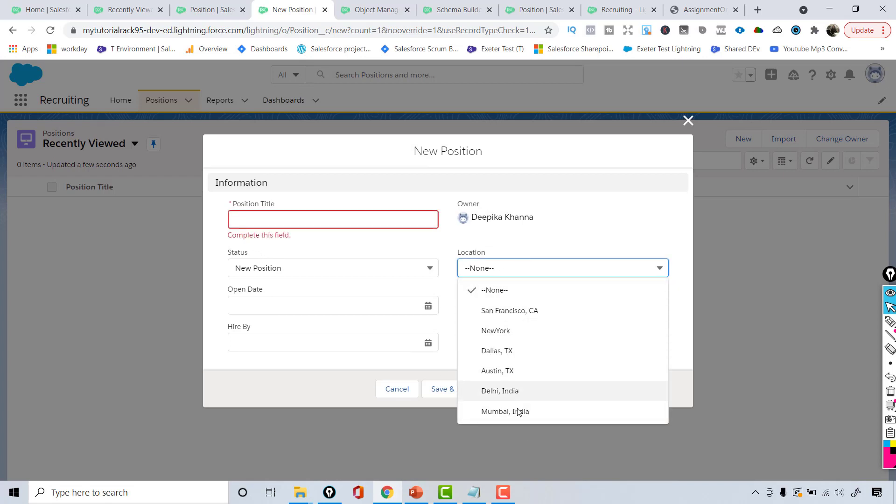
{"action": "left_click", "coordinate": [290, 308]}
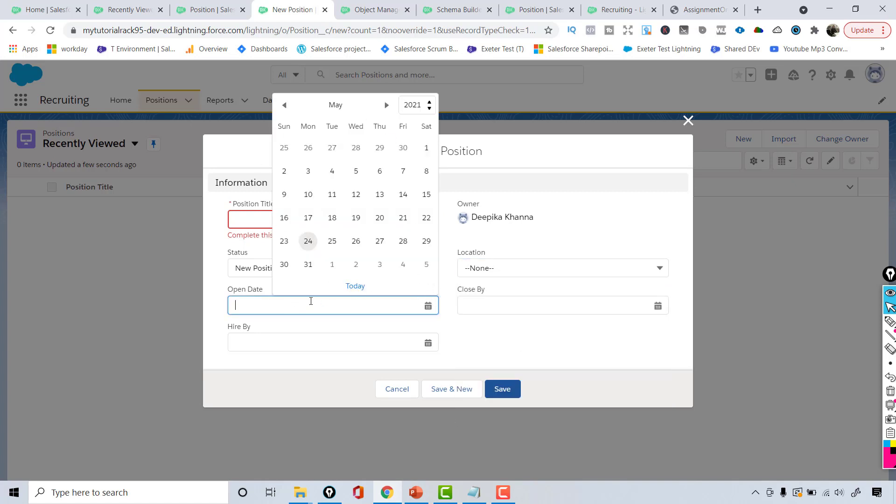
{"action": "left_click", "coordinate": [485, 304]}
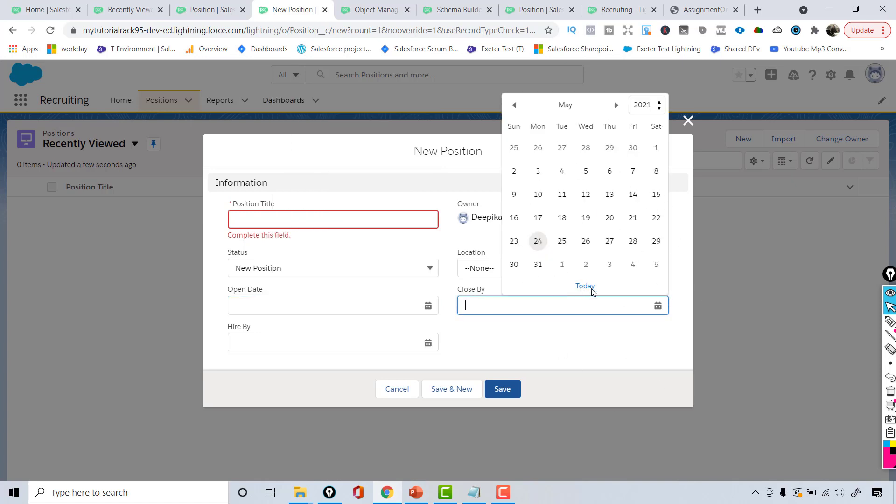
{"action": "left_click", "coordinate": [398, 345]}
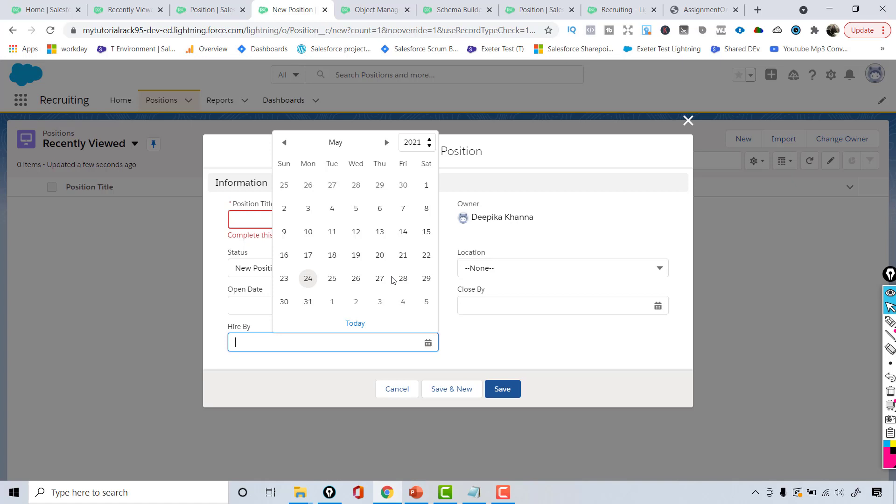
- Review the data types offered for a new custom field on Position, including Geolocation, and return to the object's field list
{"action": "left_click", "coordinate": [209, 9]}
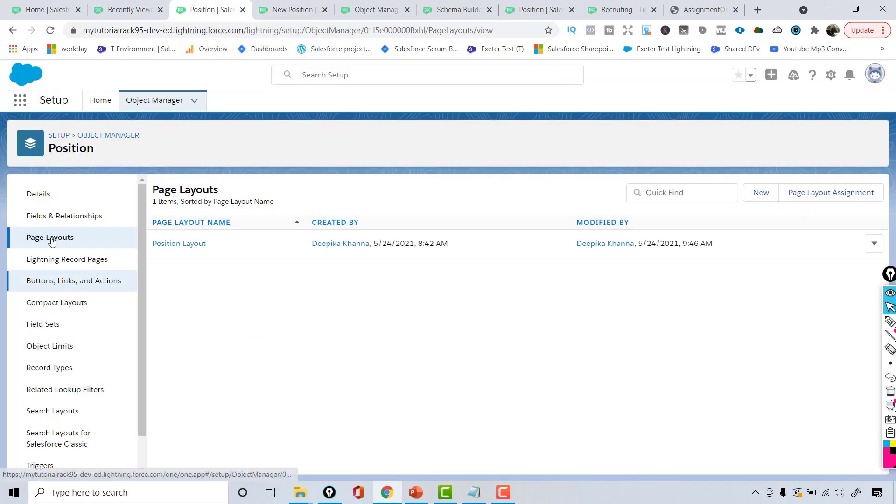
{"action": "left_click", "coordinate": [52, 222]}
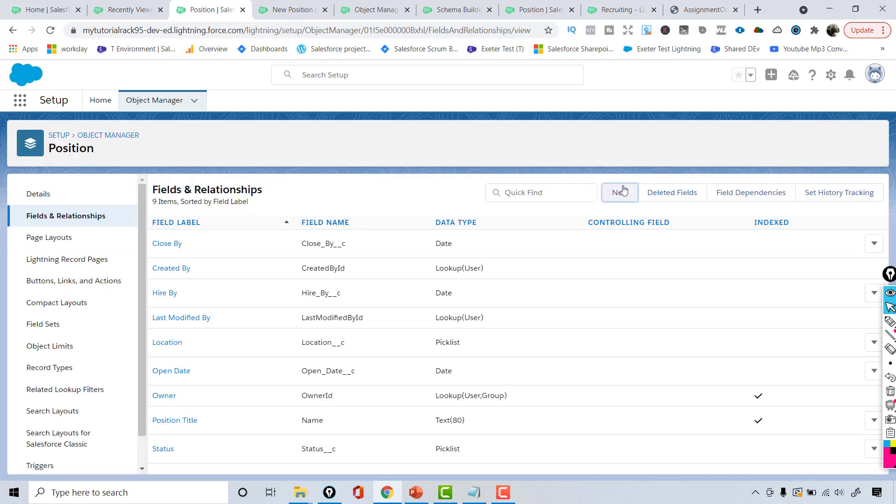
{"action": "left_click", "coordinate": [623, 189]}
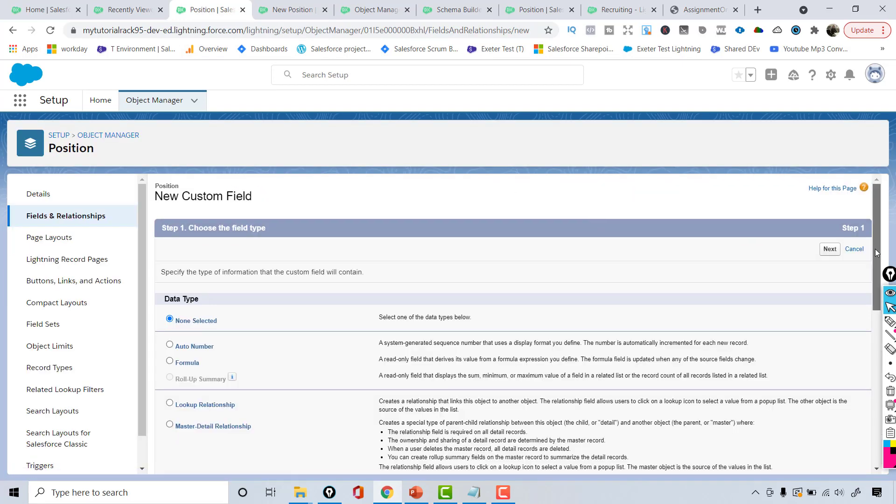
{"action": "scroll", "coordinate": [871, 320], "scroll_direction": "down", "scroll_amount": 4}
{"action": "left_click_drag", "start_coordinate": [870, 320], "coordinate": [874, 388]}
{"action": "scroll", "coordinate": [874, 389], "scroll_direction": "up", "scroll_amount": 1}
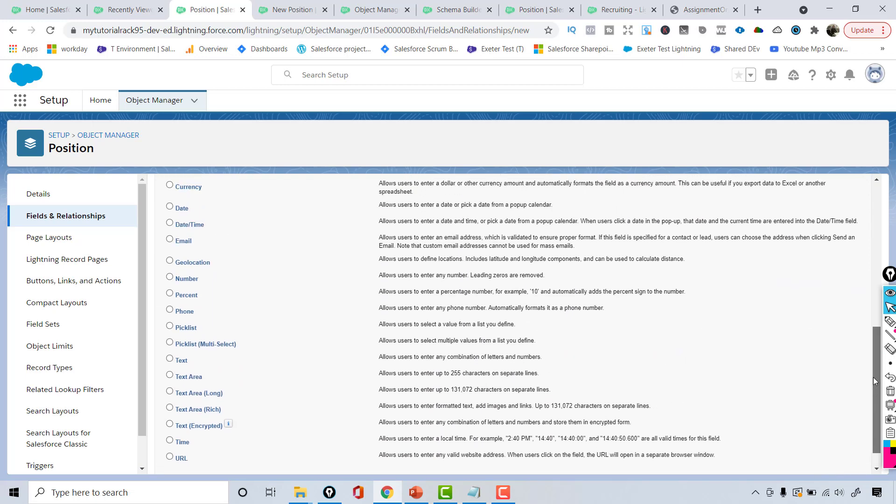
{"action": "left_click_drag", "start_coordinate": [214, 278], "coordinate": [176, 278]}
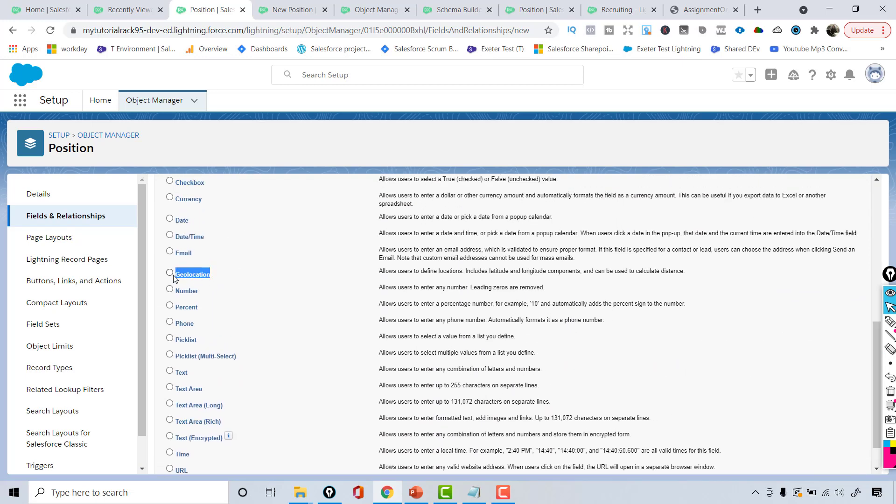
{"action": "scroll", "coordinate": [553, 367], "scroll_direction": "up", "scroll_amount": 6}
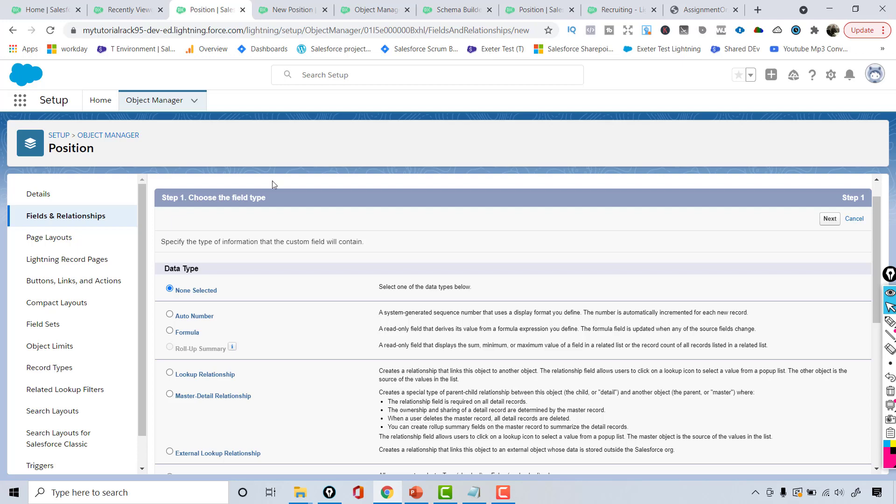
{"action": "left_click", "coordinate": [94, 226]}
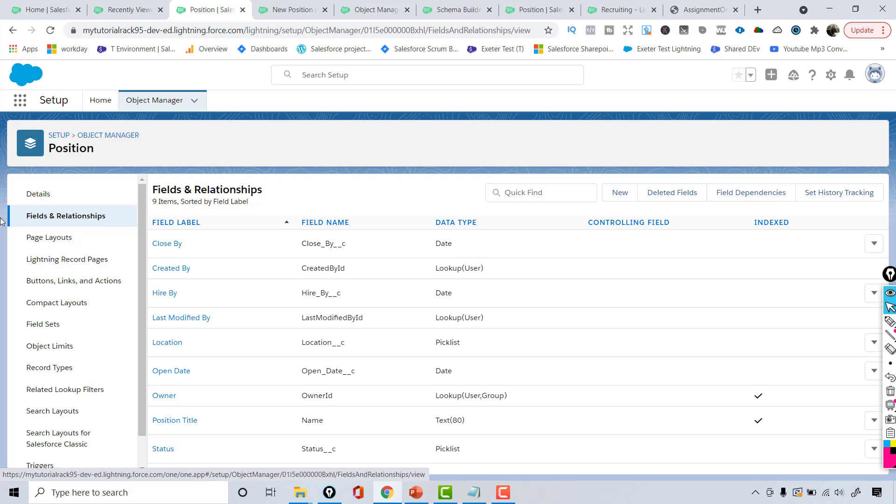
- Make the Location field visible to all profiles in its field-level security, save it, and review the field's picklist values
{"action": "left_click", "coordinate": [164, 346]}
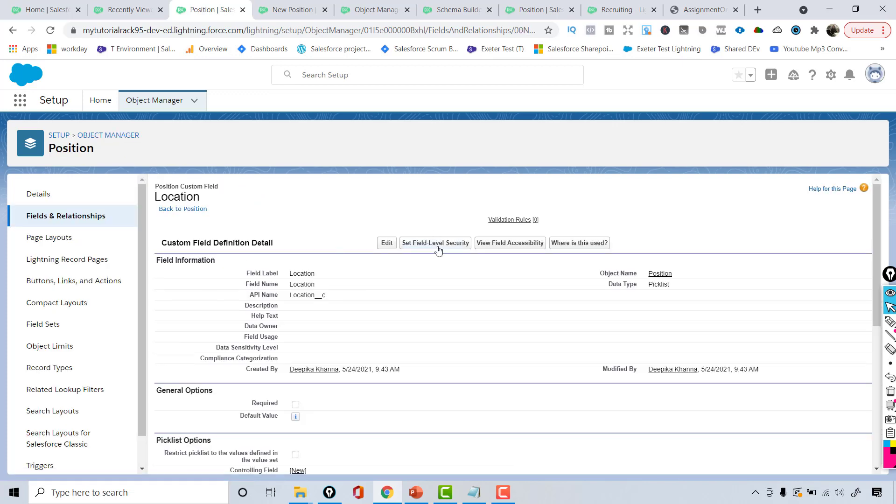
{"action": "left_click", "coordinate": [438, 251]}
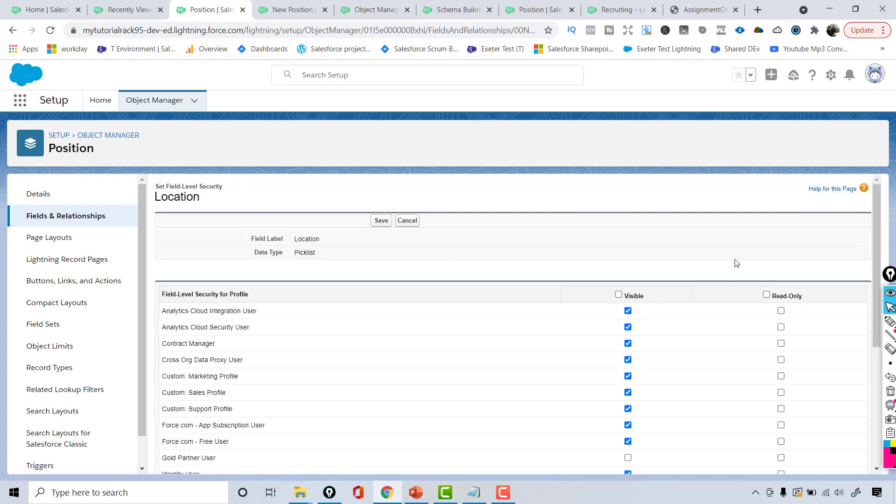
{"action": "left_click_drag", "start_coordinate": [872, 227], "coordinate": [845, 333]}
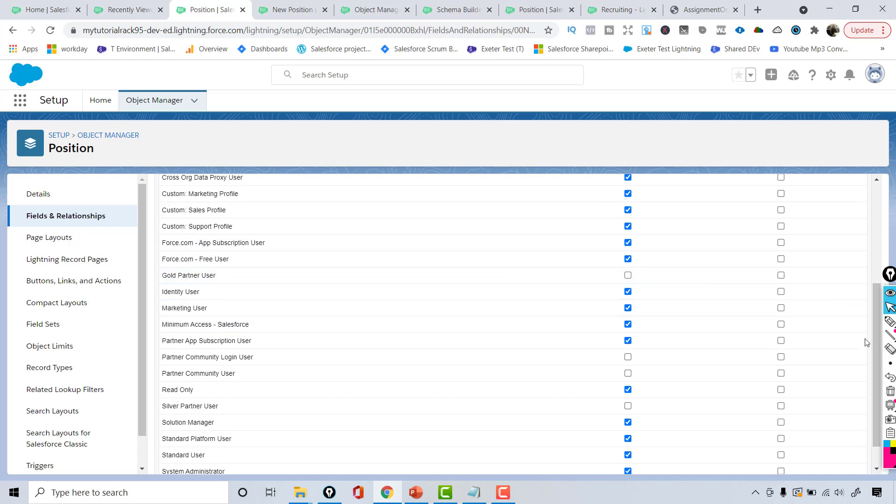
{"action": "left_click_drag", "start_coordinate": [874, 343], "coordinate": [871, 273]}
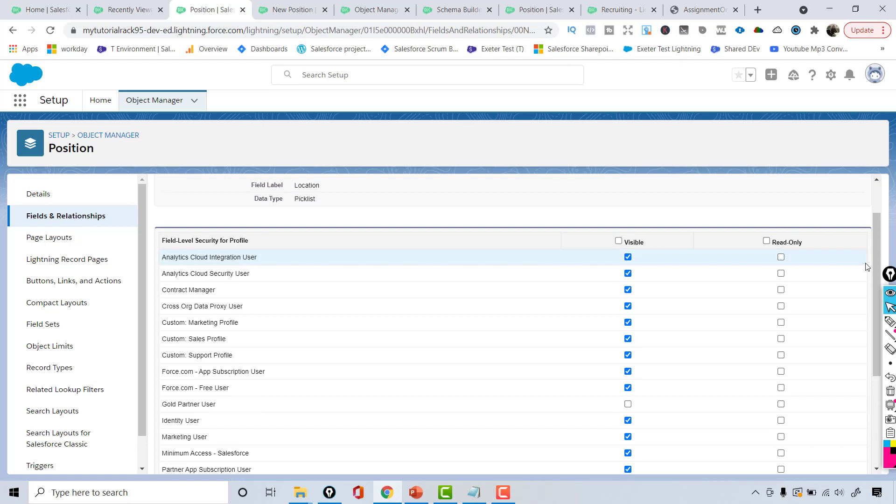
{"action": "scroll", "coordinate": [854, 414], "scroll_direction": "down", "scroll_amount": 3}
{"action": "scroll", "coordinate": [851, 376], "scroll_direction": "up", "scroll_amount": 3}
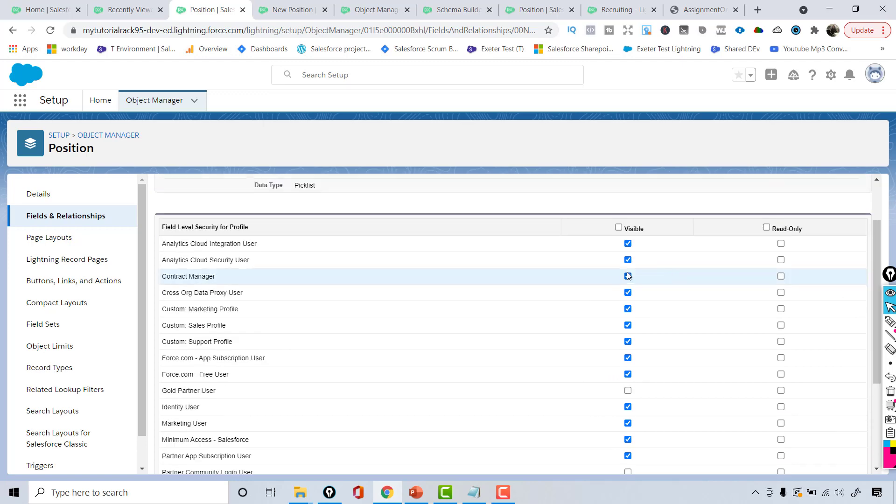
{"action": "left_click", "coordinate": [619, 227]}
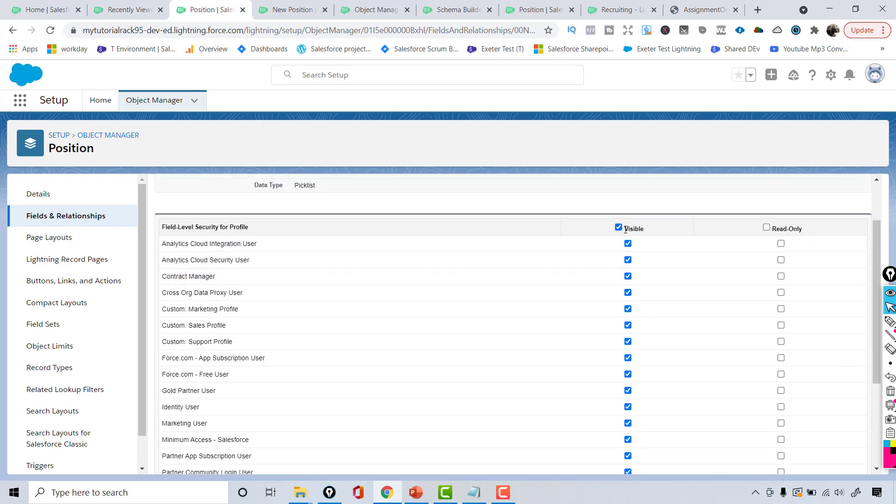
{"action": "scroll", "coordinate": [873, 264], "scroll_direction": "down", "scroll_amount": 3}
{"action": "scroll", "coordinate": [872, 320], "scroll_direction": "up", "scroll_amount": 10}
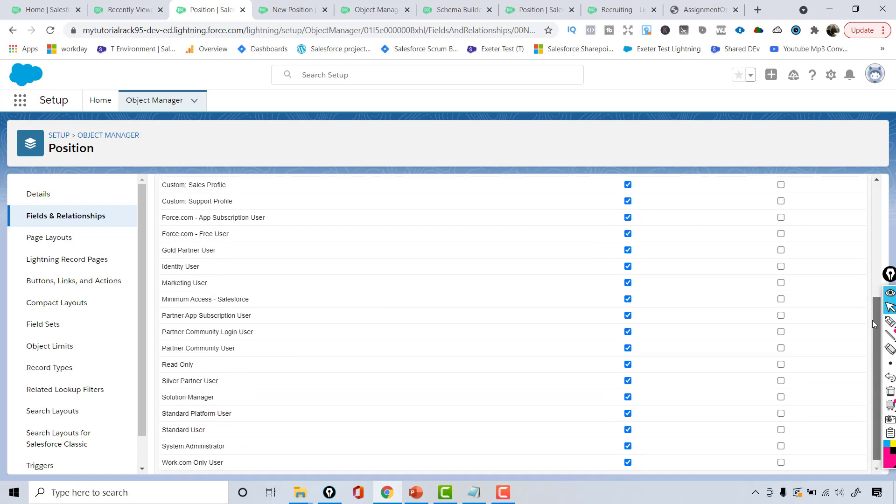
{"action": "left_click", "coordinate": [381, 221]}
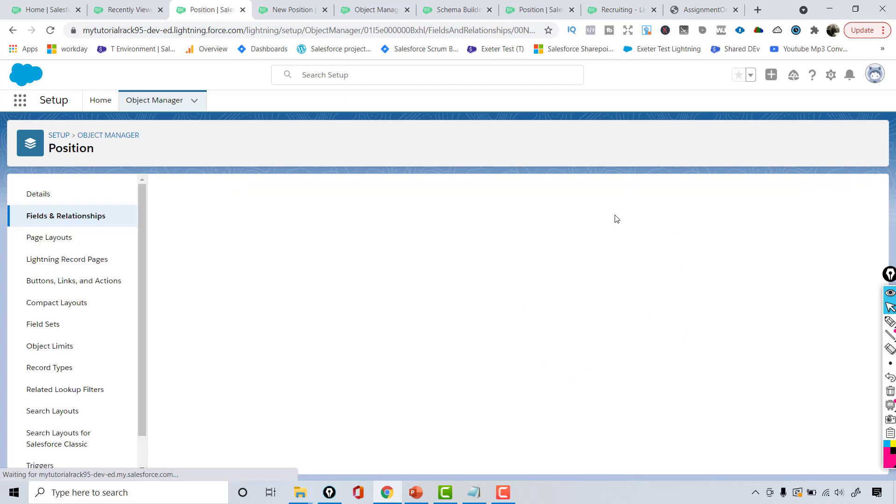
{"action": "left_click_drag", "start_coordinate": [877, 248], "coordinate": [869, 370]}
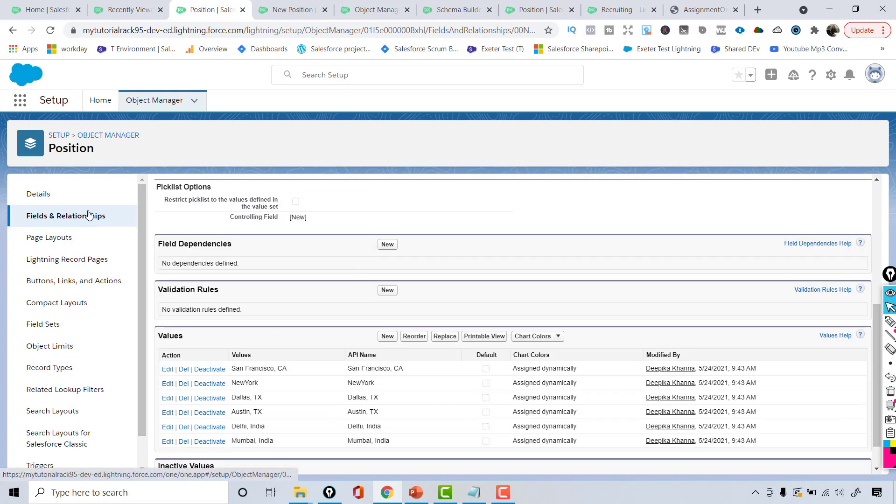
- Open the field-level security settings of the Position object's Open Date field
{"action": "left_click", "coordinate": [108, 215]}
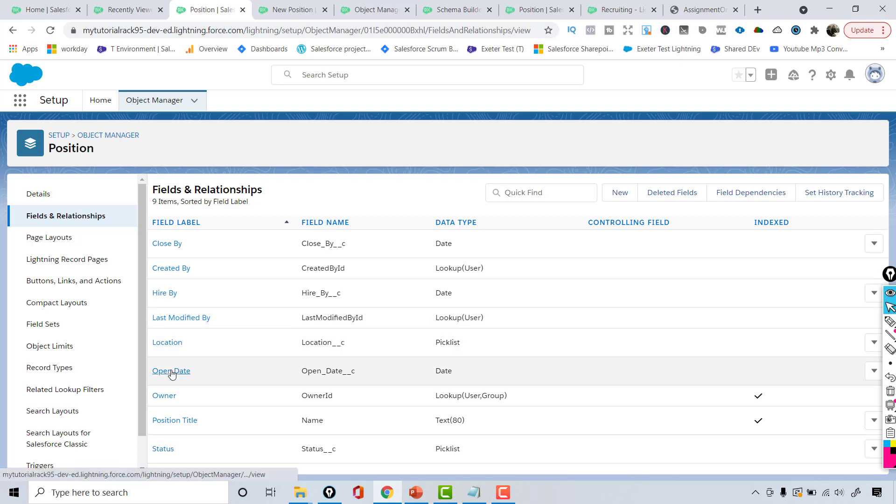
{"action": "left_click", "coordinate": [171, 372]}
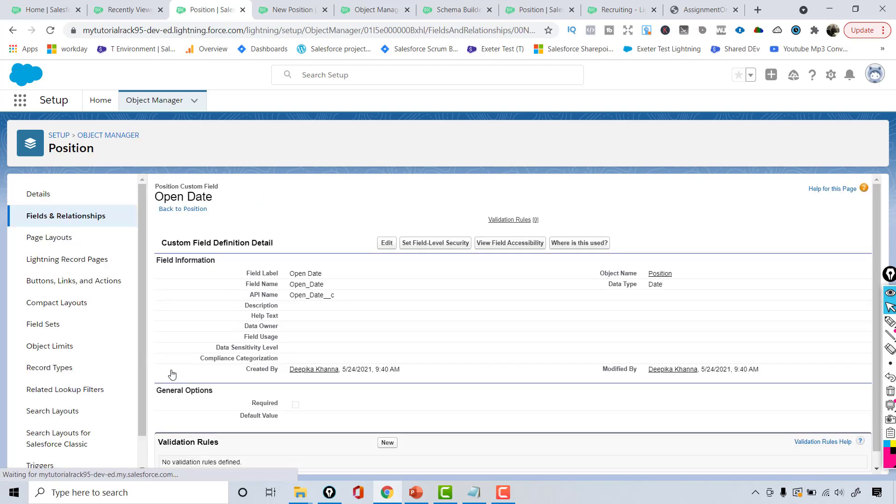
{"action": "left_click", "coordinate": [429, 248]}
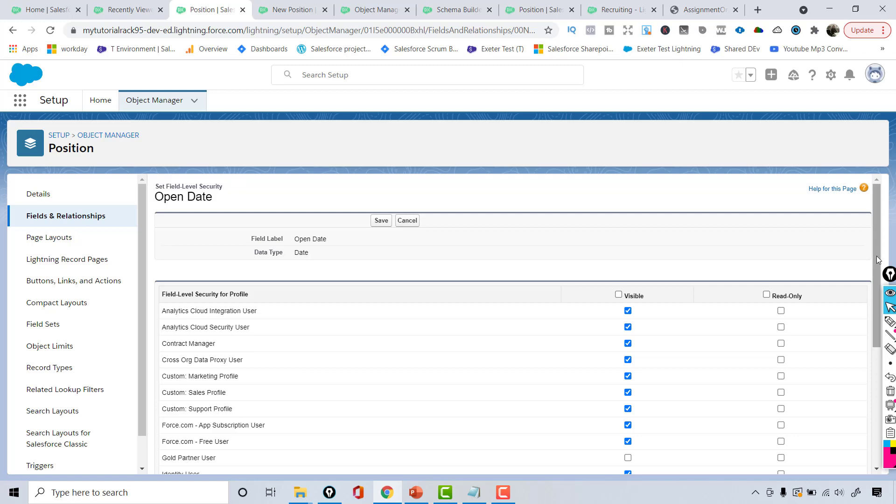
- Review Open Date's visibility across the profiles, including Gold Partner User, Partner Community User, Partner Community Login User and Silver Partner User
{"action": "left_click_drag", "start_coordinate": [877, 259], "coordinate": [870, 396]}
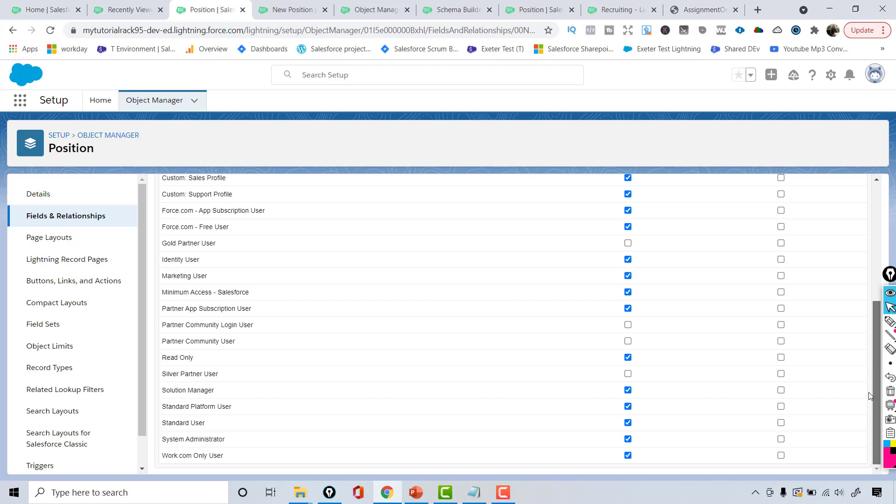
{"action": "double_click", "coordinate": [166, 243]}
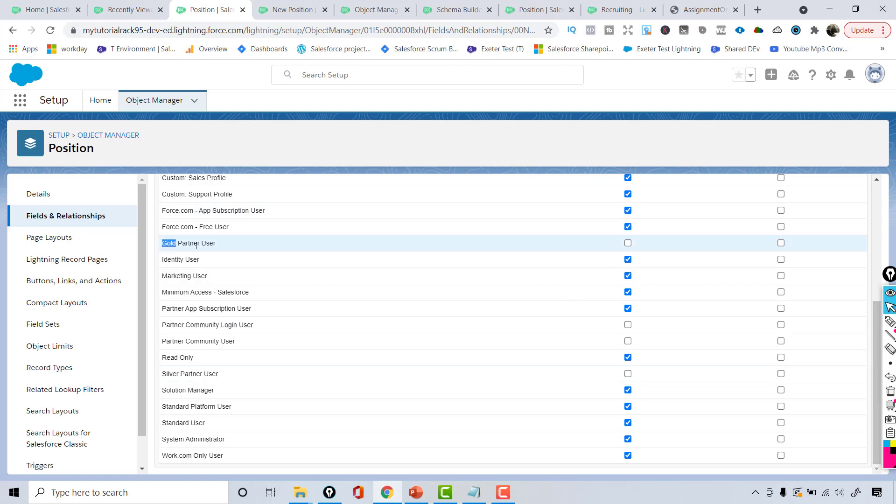
{"action": "left_click_drag", "start_coordinate": [196, 245], "coordinate": [215, 243]}
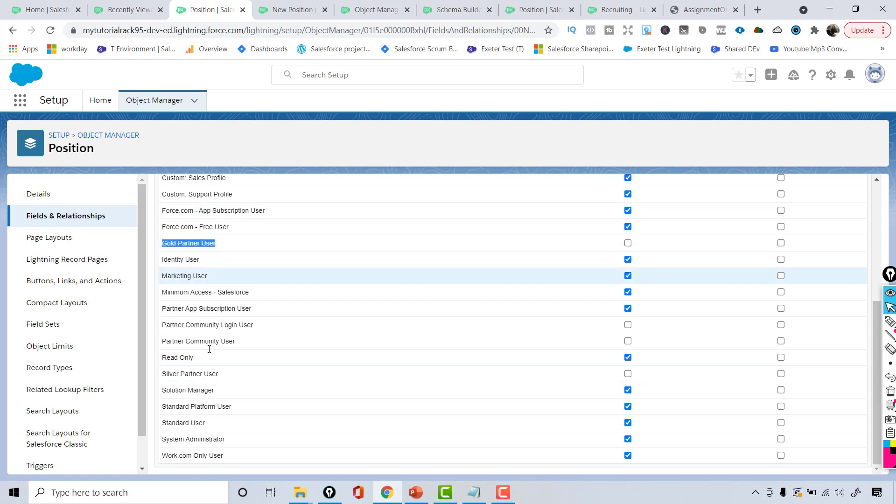
{"action": "left_click", "coordinate": [168, 342]}
{"action": "left_click_drag", "start_coordinate": [168, 342], "coordinate": [234, 342]}
{"action": "left_click_drag", "start_coordinate": [174, 324], "coordinate": [261, 328]}
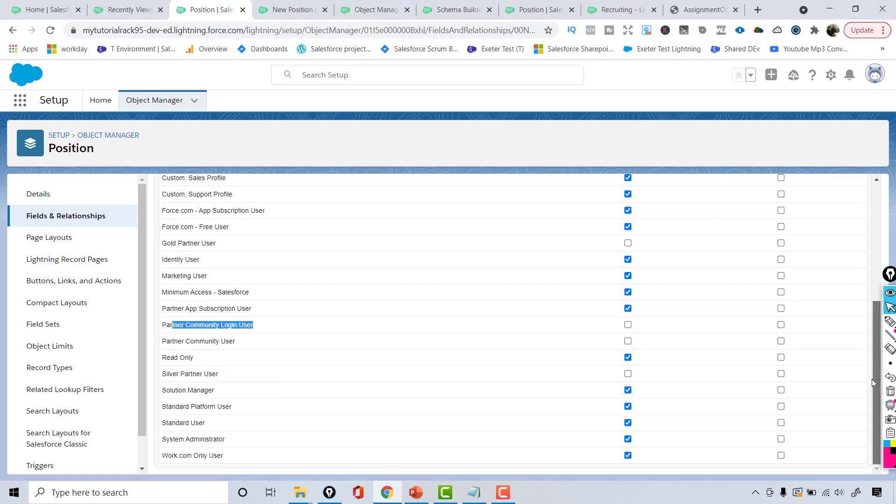
{"action": "left_click", "coordinate": [214, 375]}
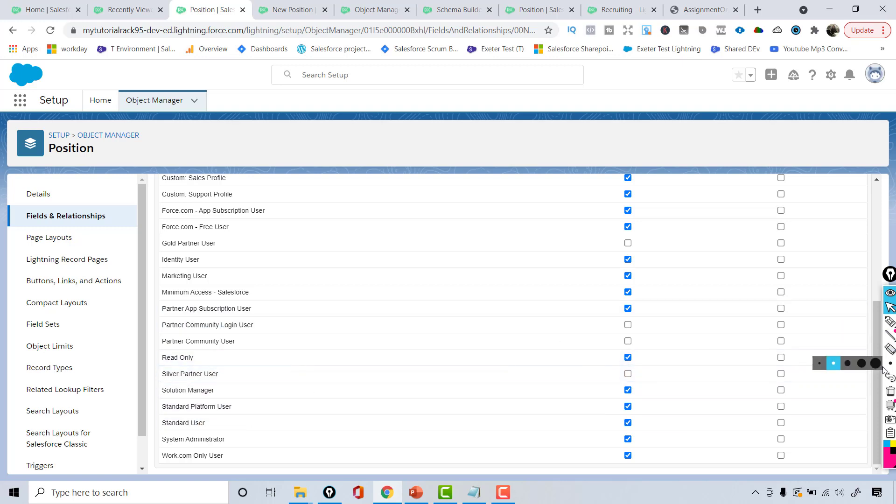
- Make the Open Date field visible to all profiles, save its field-level security, and return to the new position form
{"action": "scroll", "coordinate": [871, 308], "scroll_direction": "up", "scroll_amount": 3}
{"action": "left_click_drag", "start_coordinate": [870, 306], "coordinate": [878, 253]}
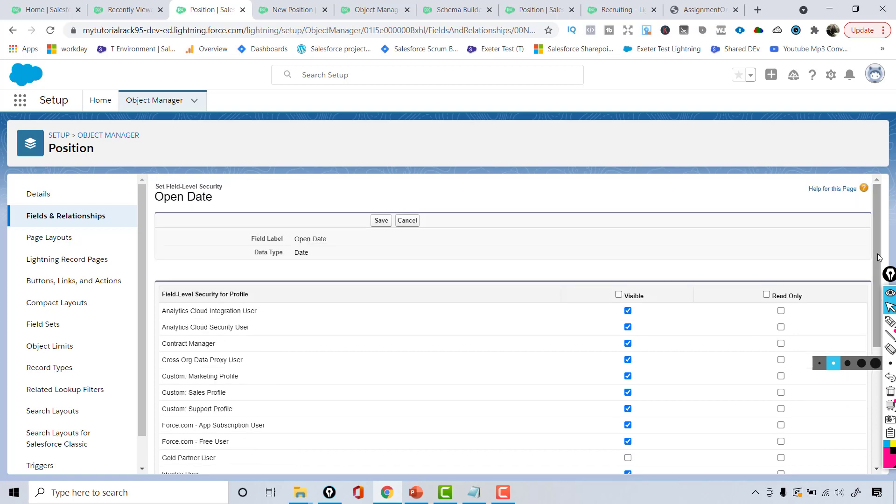
{"action": "left_click", "coordinate": [618, 295]}
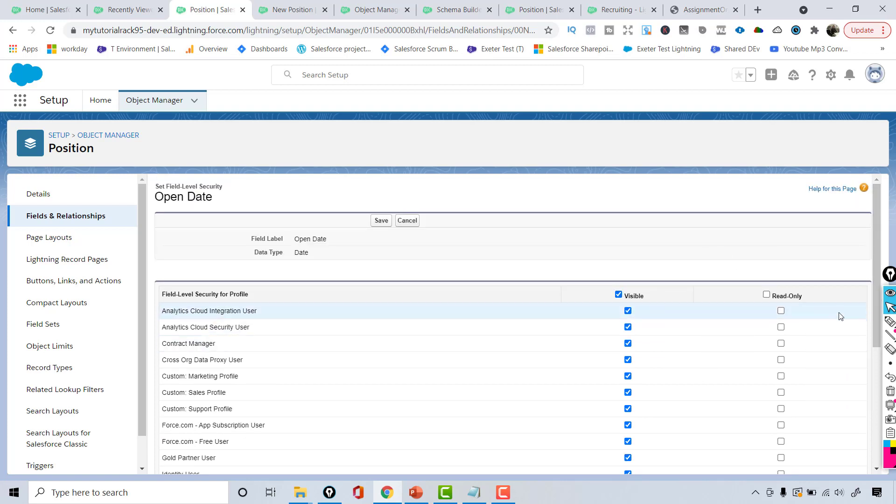
{"action": "left_click", "coordinate": [381, 221]}
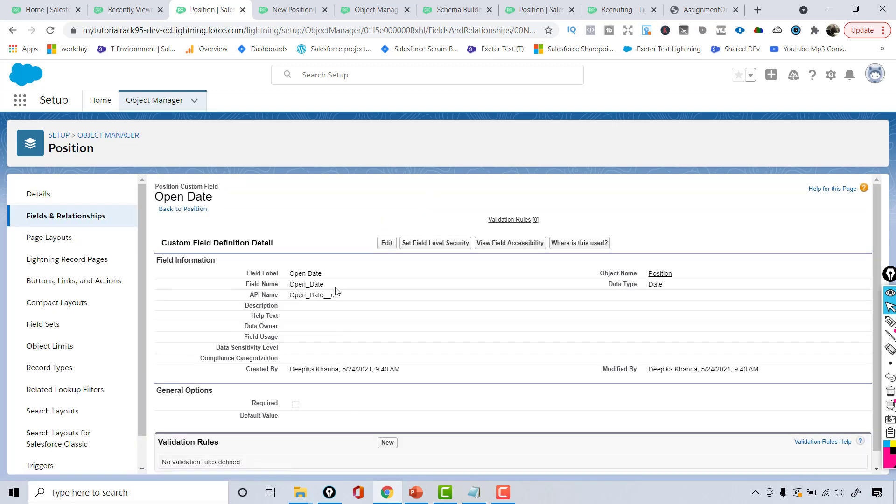
{"action": "left_click", "coordinate": [302, 10]}
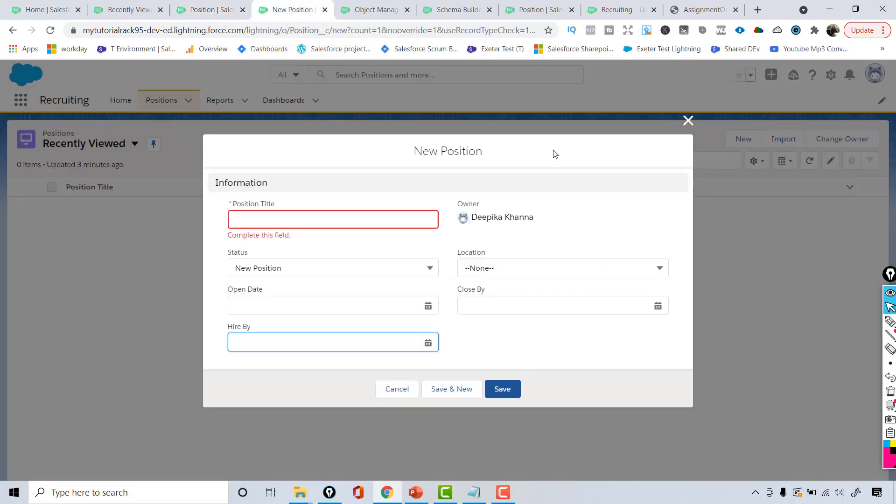